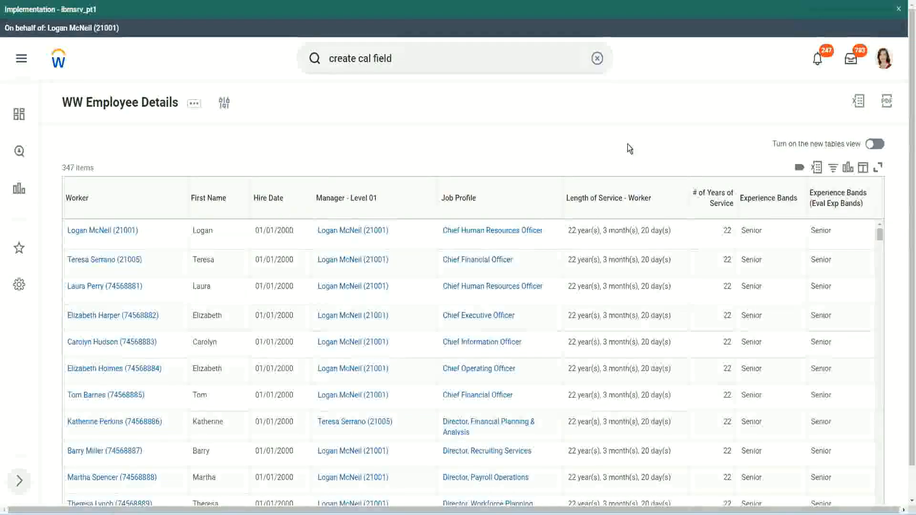
Copy the name of the existing Evaluate Expression calculated field that derives experience bands from years of service.
{"action": "left_click", "coordinate": [794, 226]}
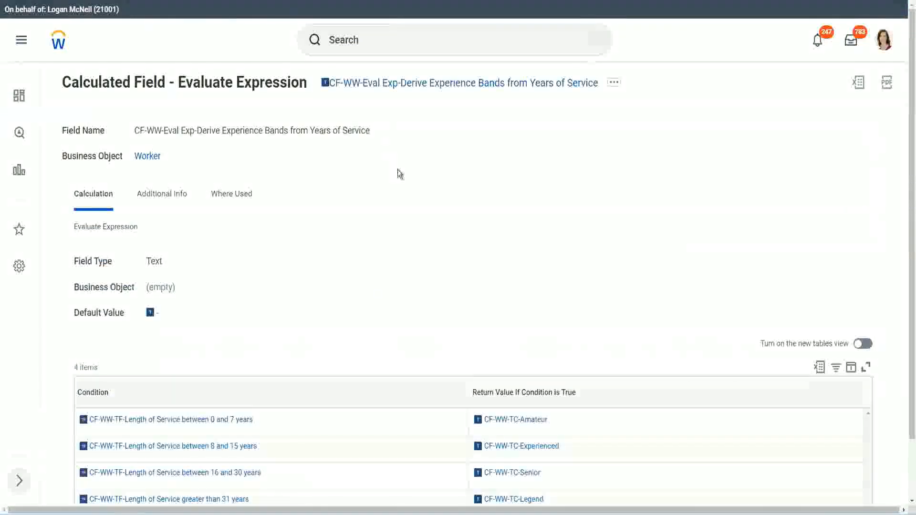
{"action": "right_click", "coordinate": [397, 88]}
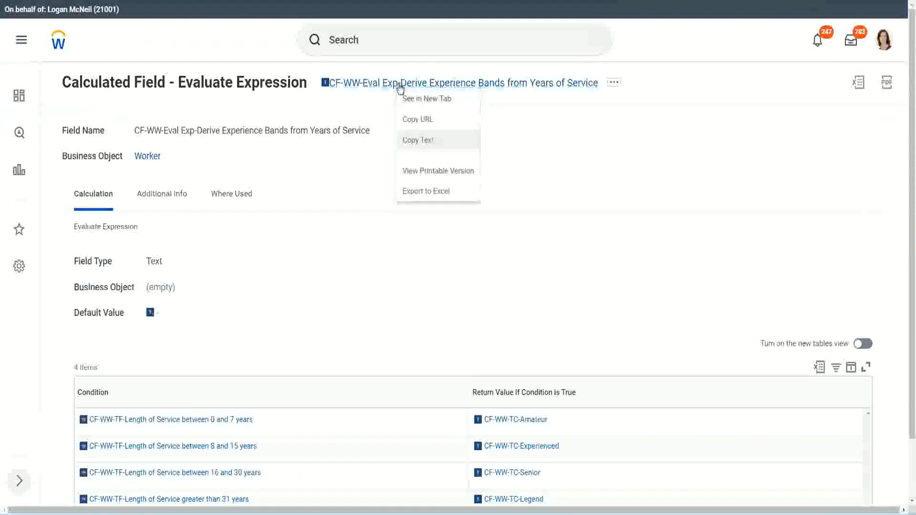
{"action": "left_click", "coordinate": [431, 143]}
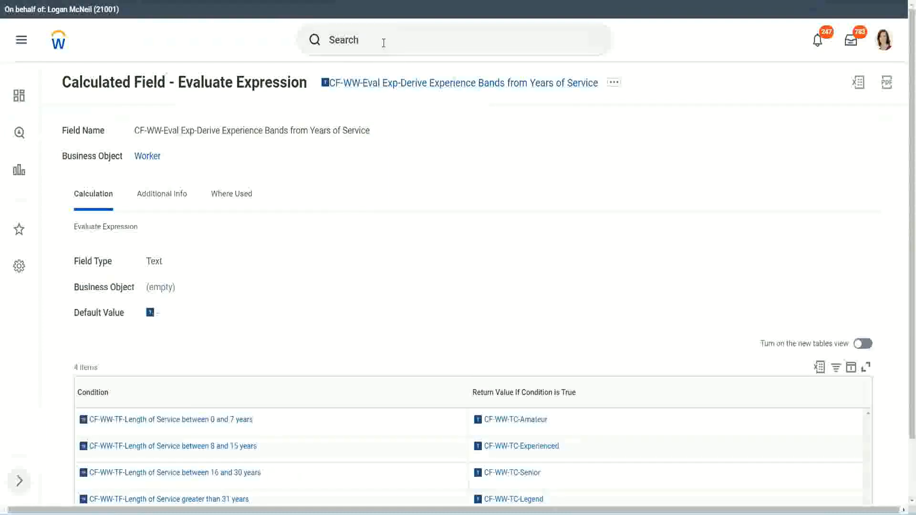
Search for "create calc field" and open the Create Calculated Field task.
{"action": "left_click", "coordinate": [384, 43]}
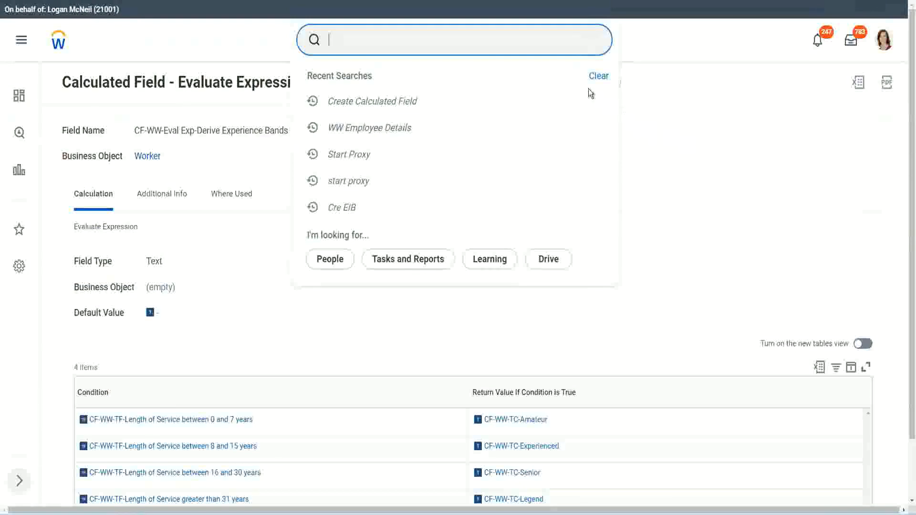
{"action": "left_click", "coordinate": [361, 35]}
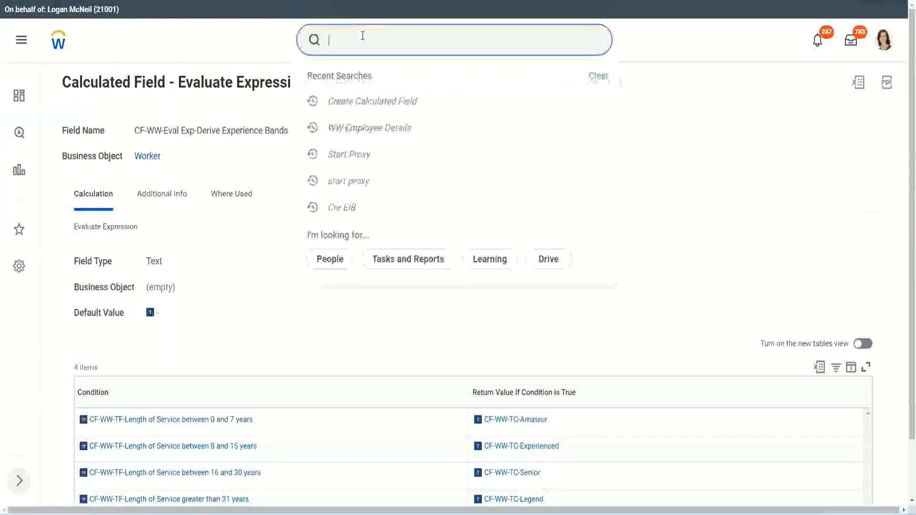
{"action": "type", "text": "create calc"}
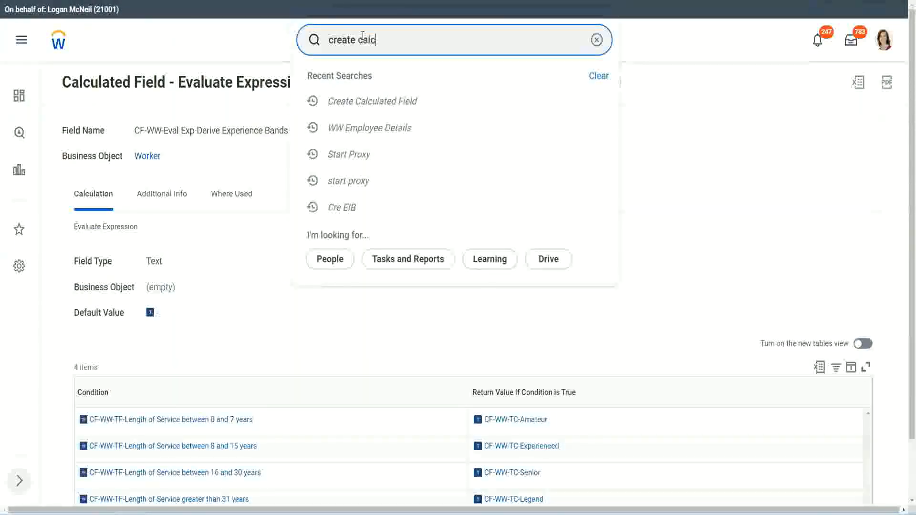
{"action": "type", "text": " field"}
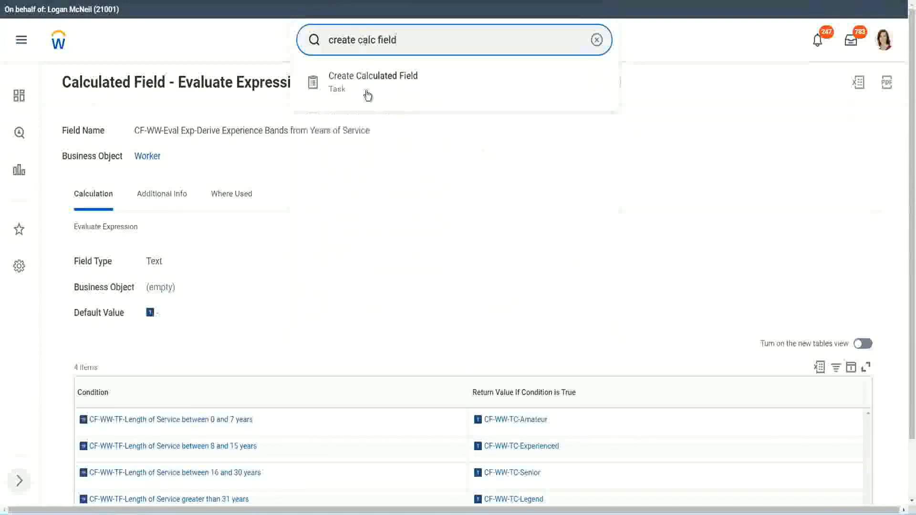
{"action": "left_click", "coordinate": [380, 87]}
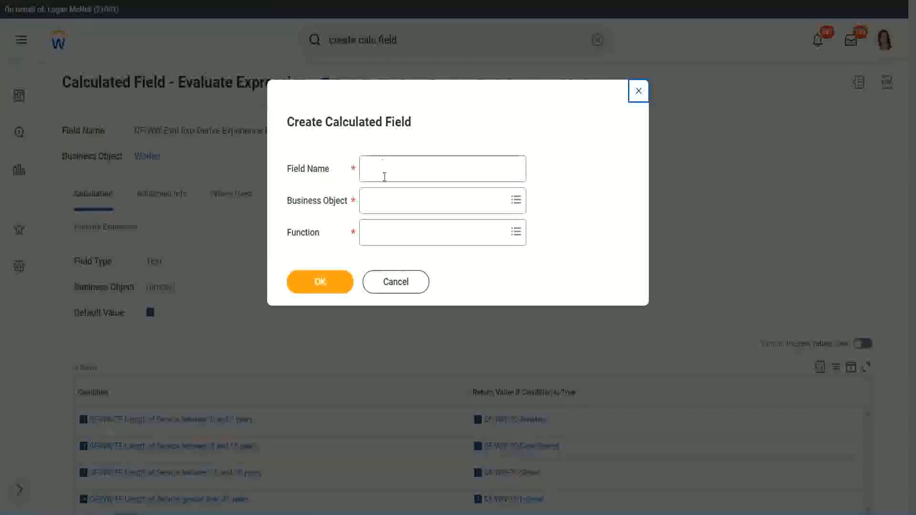
Name the new calculated field "CF-WW-LRB-Identify Experience Bands from years of Service".
{"action": "left_click", "coordinate": [386, 170]}
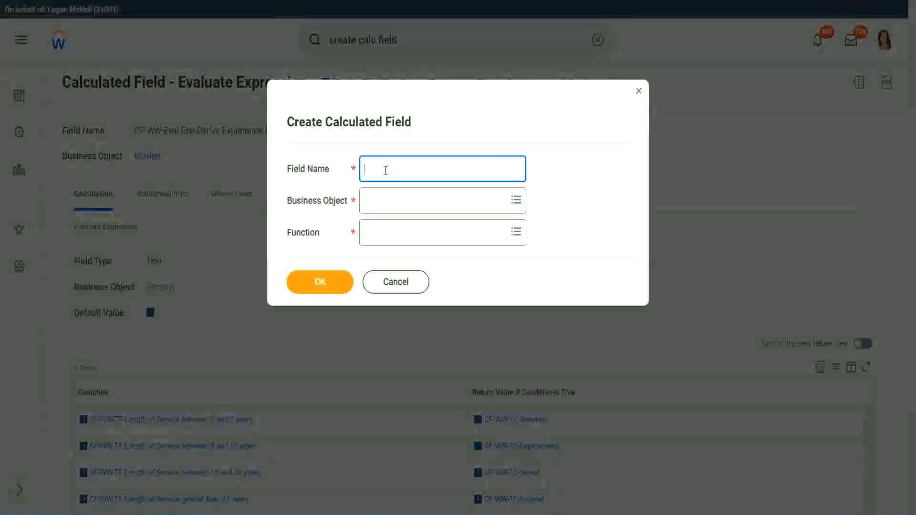
{"action": "type", "text": "CF"}
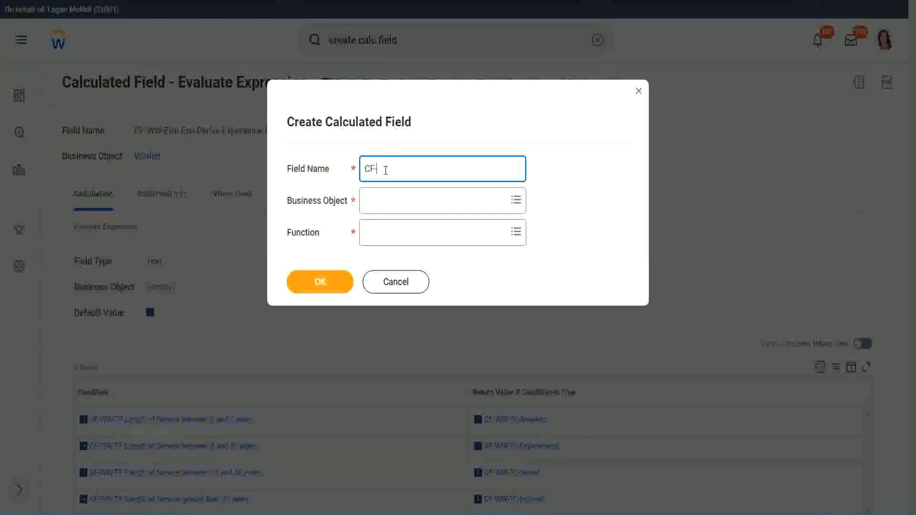
{"action": "type", "text": "-WW-LRB-Identify Ex"}
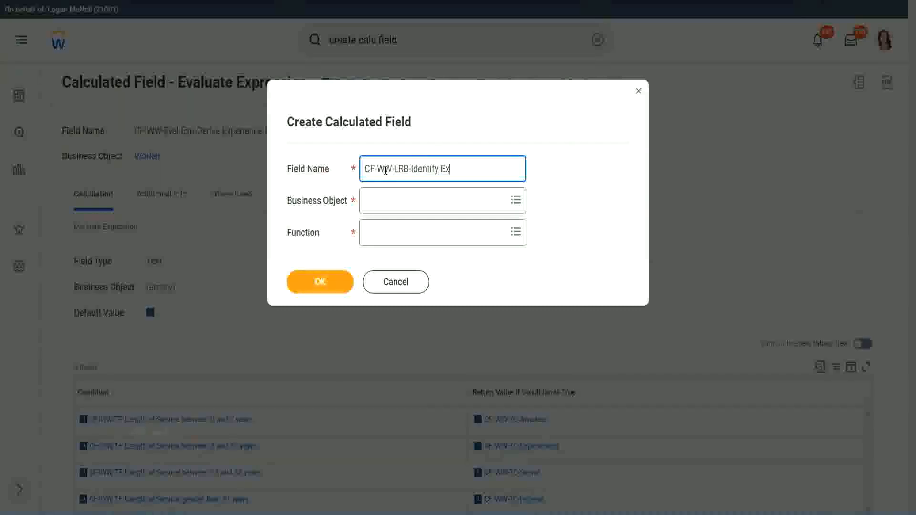
{"action": "type", "text": "eperience Bands fro"}
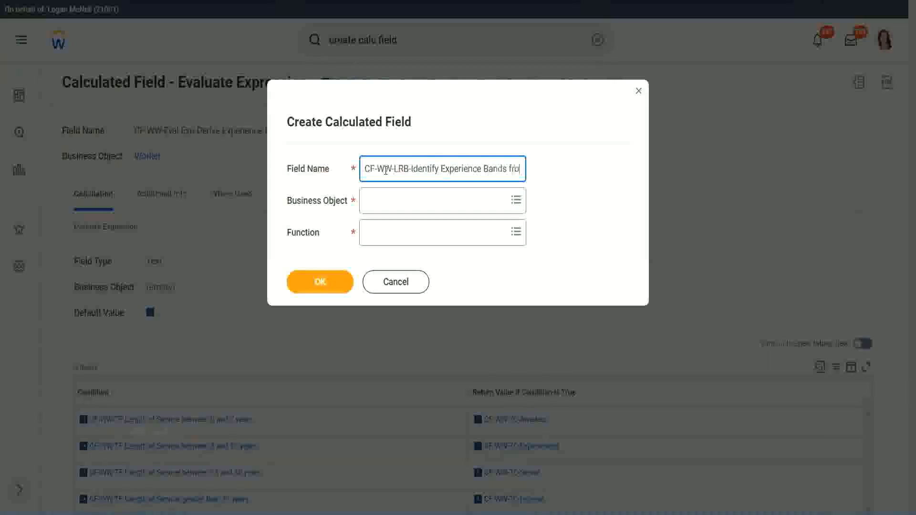
{"action": "type", "text": "m years of Service"}
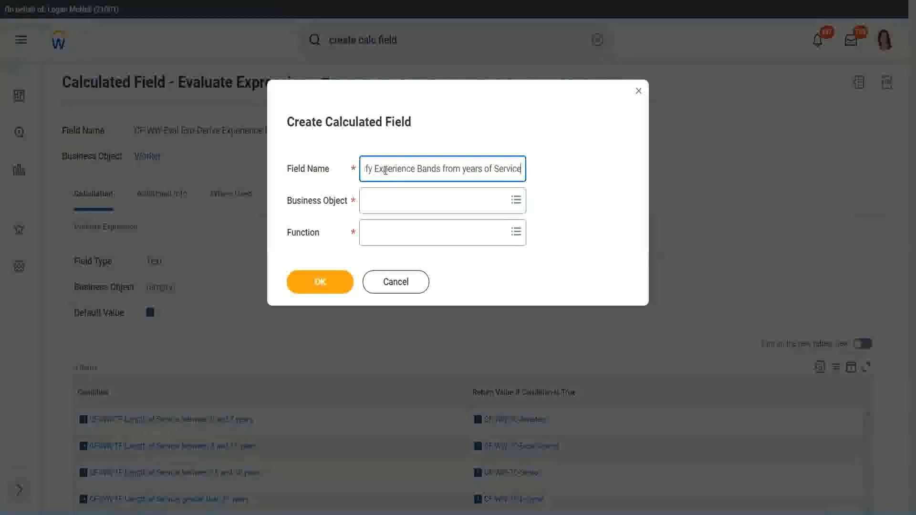
Set the business object to Worker and the function to Lookup Range Band, and confirm the new calculated field.
{"action": "key", "text": "Tab"}
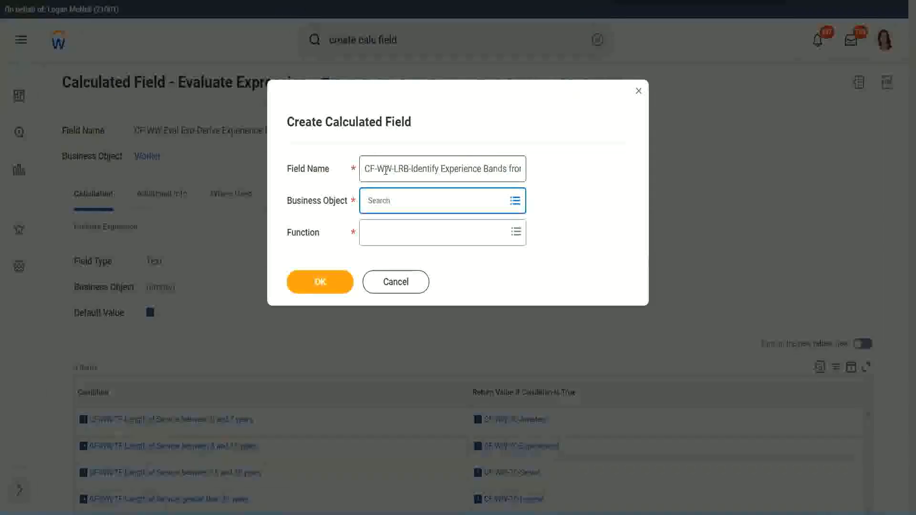
{"action": "type", "text": "worker"}
{"action": "key", "text": "Return"}
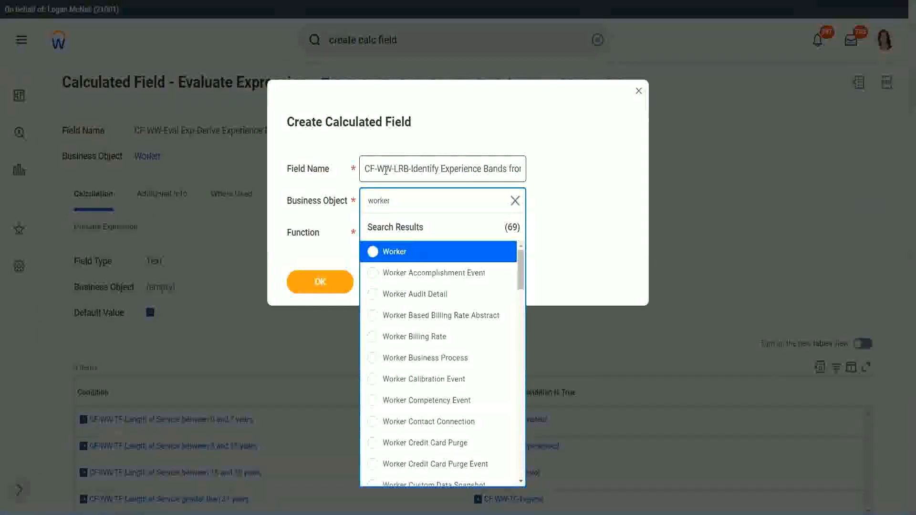
{"action": "key", "text": "Return"}
{"action": "key", "text": "Tab"}
{"action": "type", "text": "lrb"}
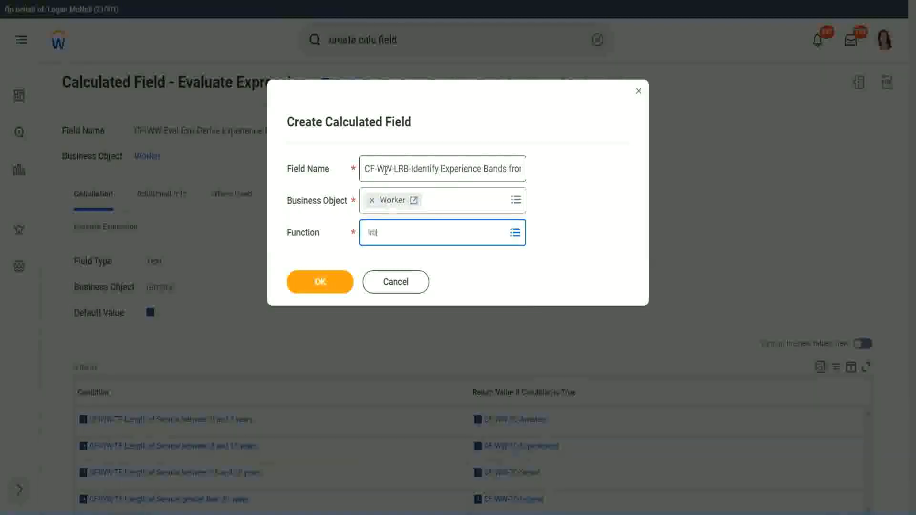
{"action": "key", "text": "Return"}
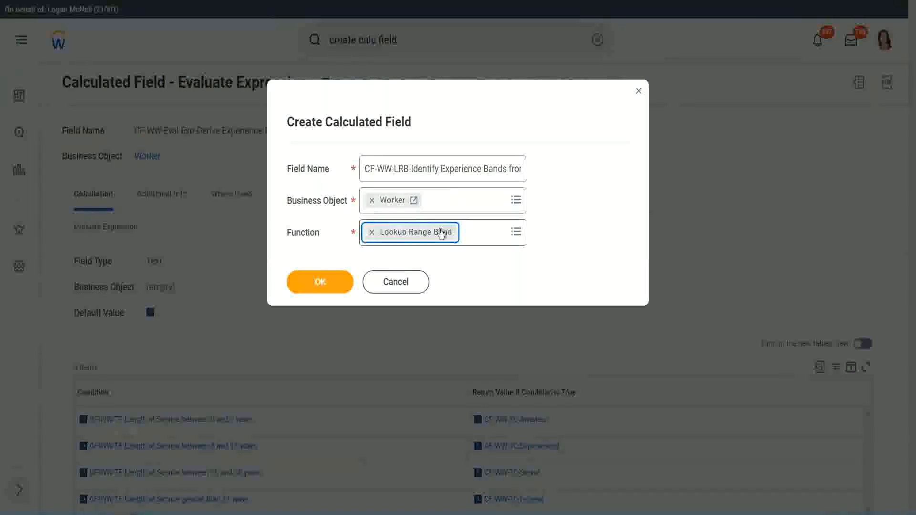
{"action": "left_click", "coordinate": [326, 284]}
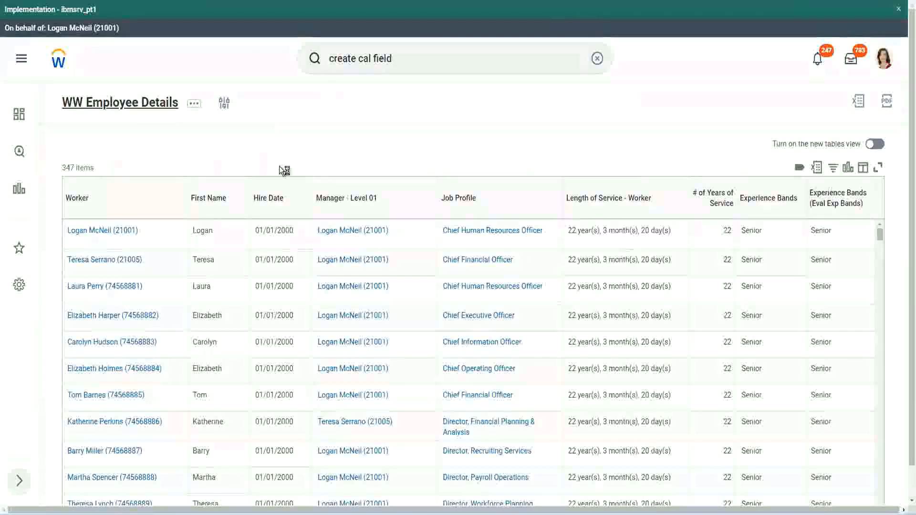
Copy the name CF-WW-Convert Text To Number-Number of Years from Length of Service from the WW Employee Details report definition and set it as the Source Field.
{"action": "left_click", "coordinate": [329, 295]}
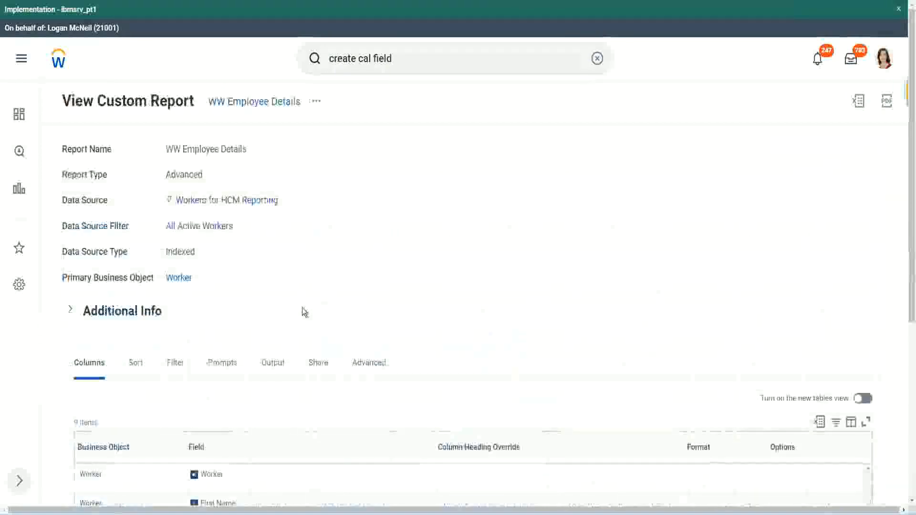
{"action": "scroll", "coordinate": [305, 310], "scroll_direction": "down", "scroll_amount": 5}
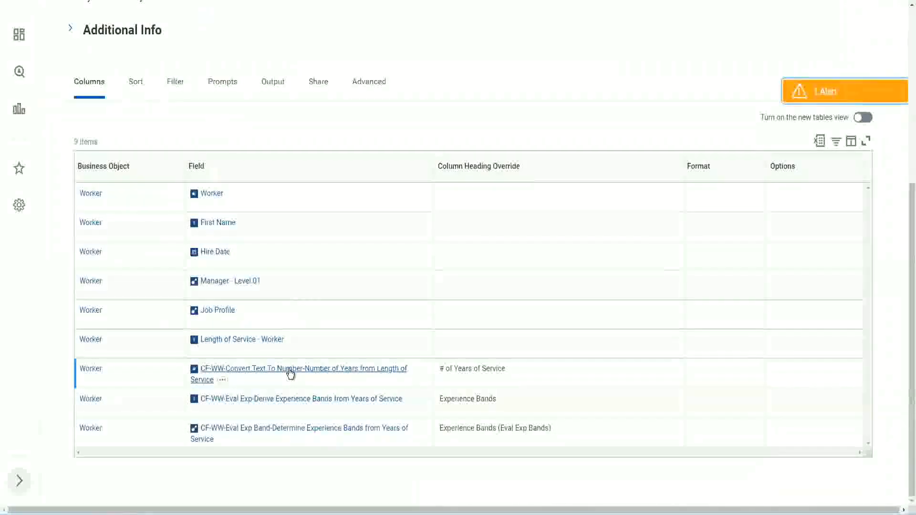
{"action": "right_click", "coordinate": [289, 375]}
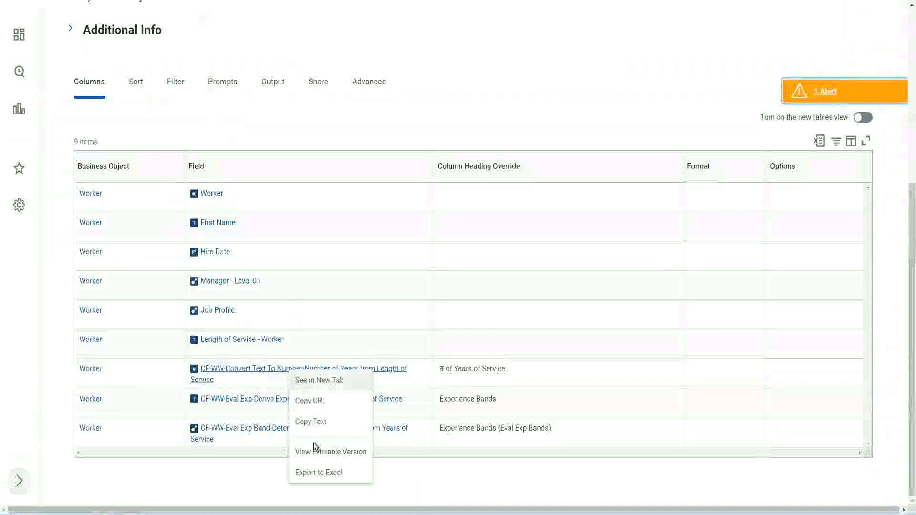
{"action": "left_click", "coordinate": [312, 423]}
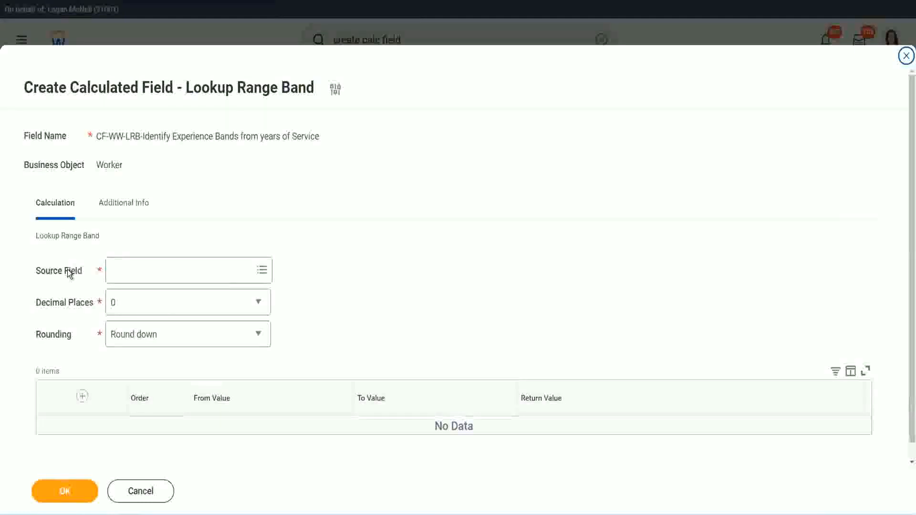
{"action": "left_click", "coordinate": [142, 269]}
{"action": "key", "text": "Return"}
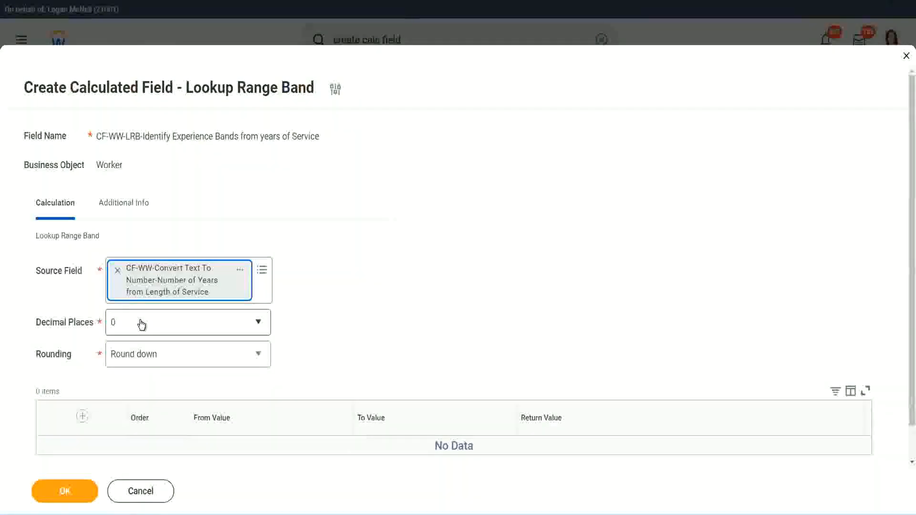
Keep the lookup's decimal places at 0 and set its rounding to Round.
{"action": "left_click", "coordinate": [179, 327]}
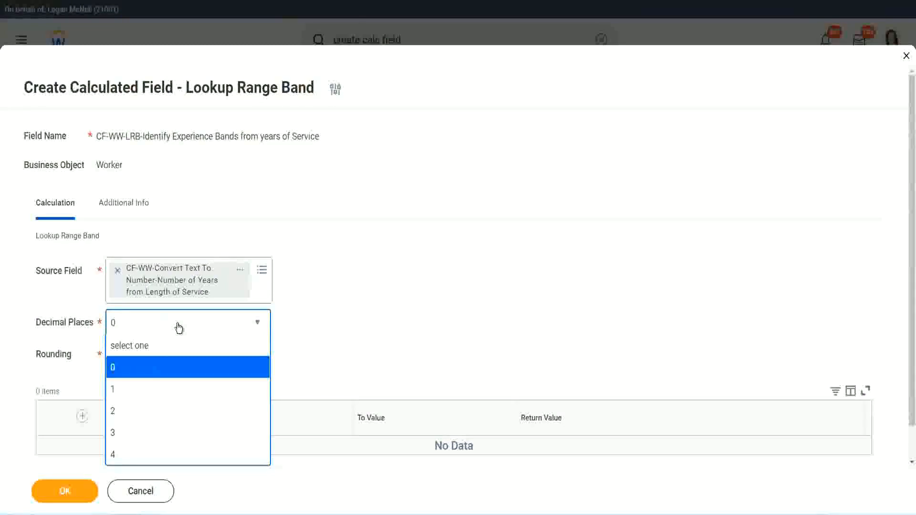
{"action": "left_click", "coordinate": [356, 315]}
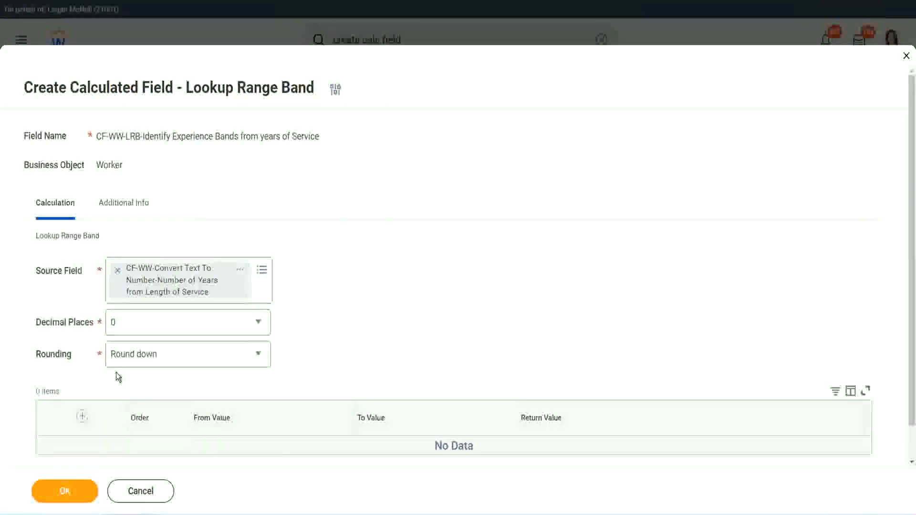
{"action": "left_click", "coordinate": [147, 358]}
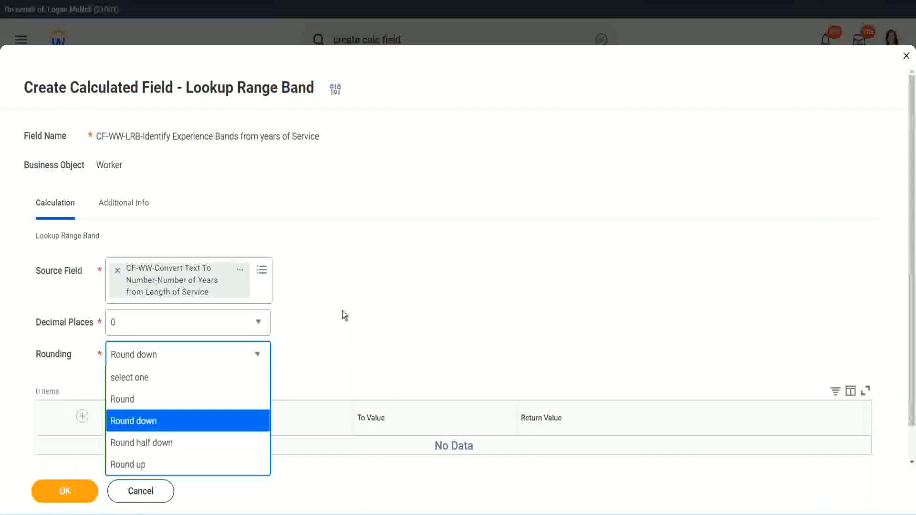
{"action": "left_click", "coordinate": [323, 354]}
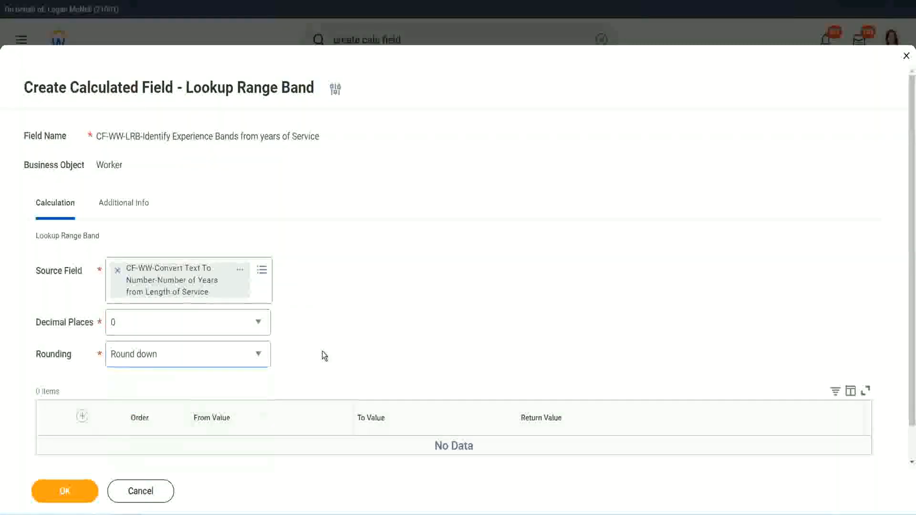
{"action": "left_click", "coordinate": [155, 353]}
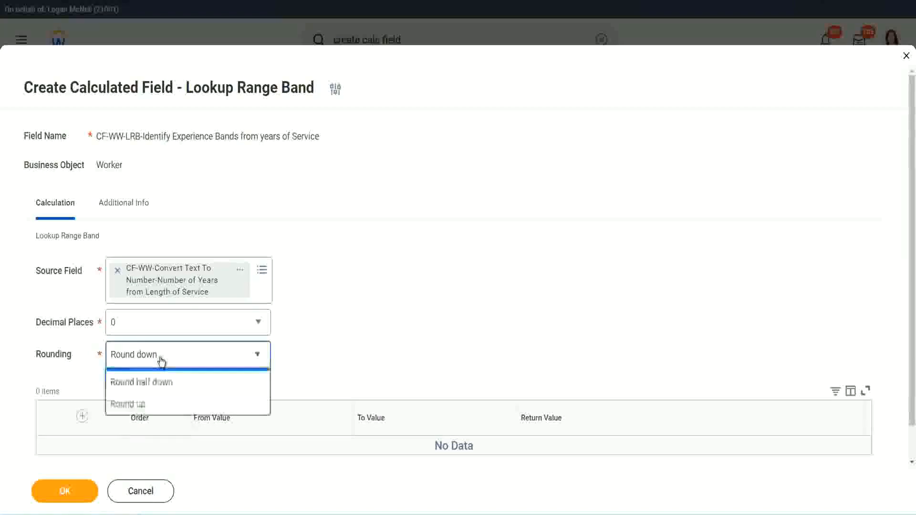
{"action": "left_click", "coordinate": [153, 400]}
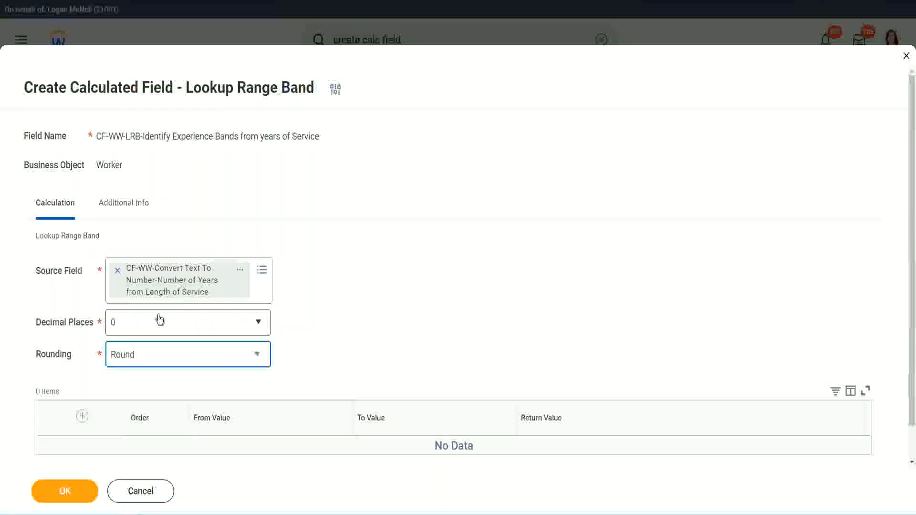
Add a range band row from 0 to 7 with the return value Amateur.
{"action": "left_click", "coordinate": [83, 417]}
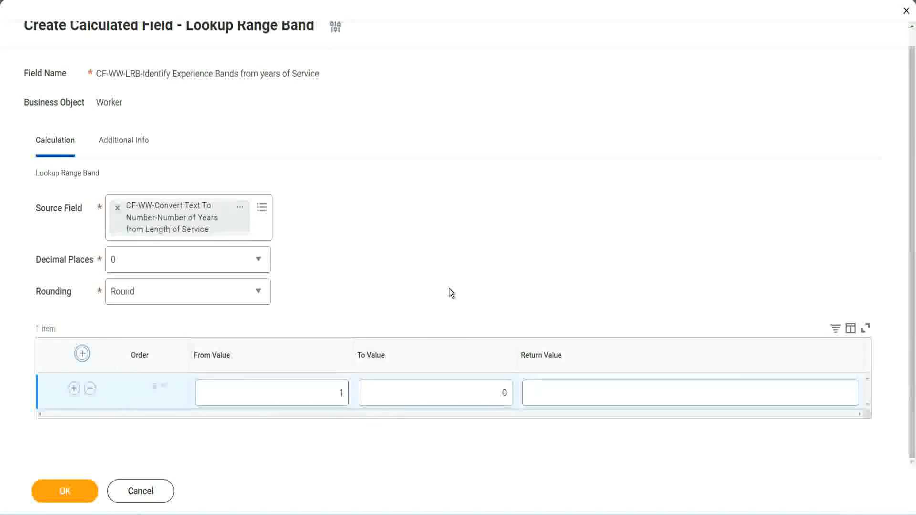
{"action": "left_click", "coordinate": [335, 395]}
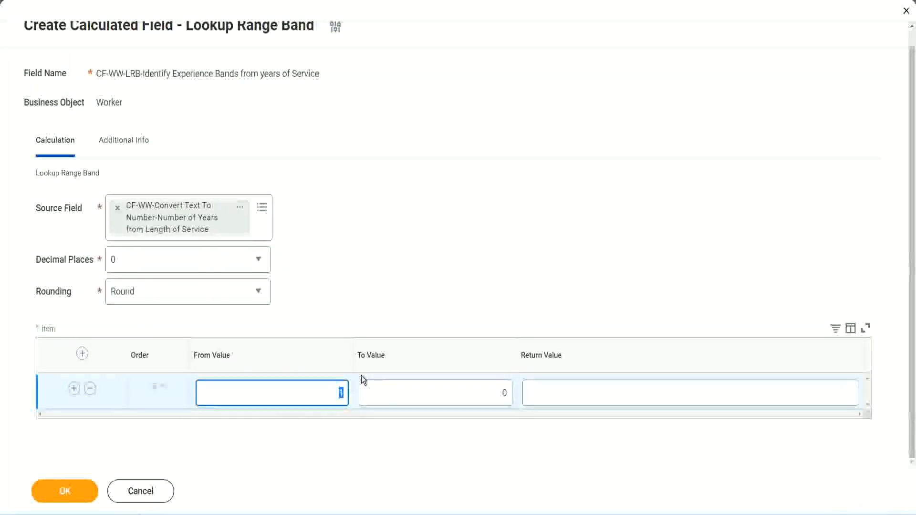
{"action": "type", "text": "0"}
{"action": "key", "text": "Tab"}
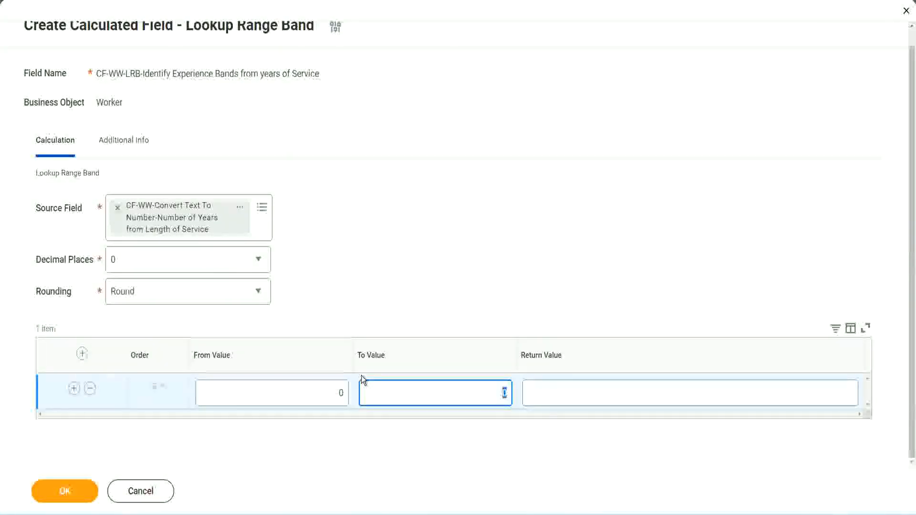
{"action": "type", "text": "7"}
{"action": "key", "text": "Tab"}
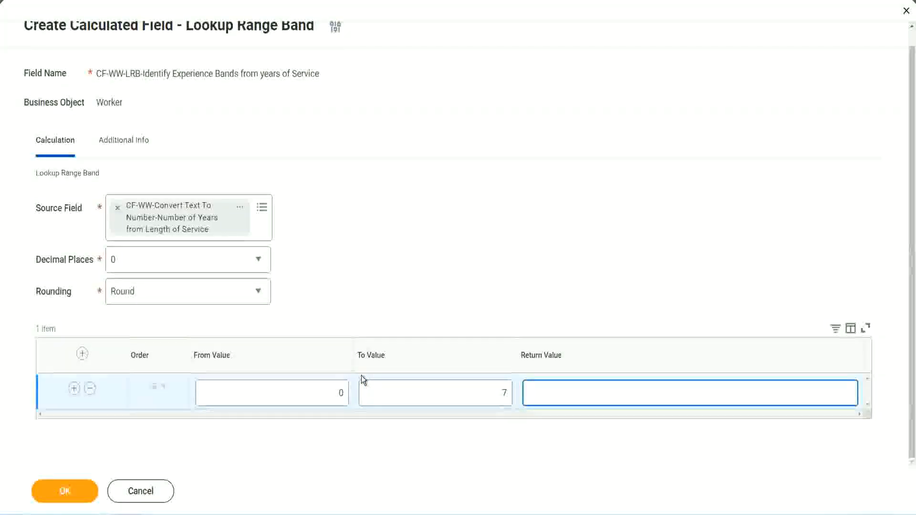
{"action": "type", "text": "Amateur"}
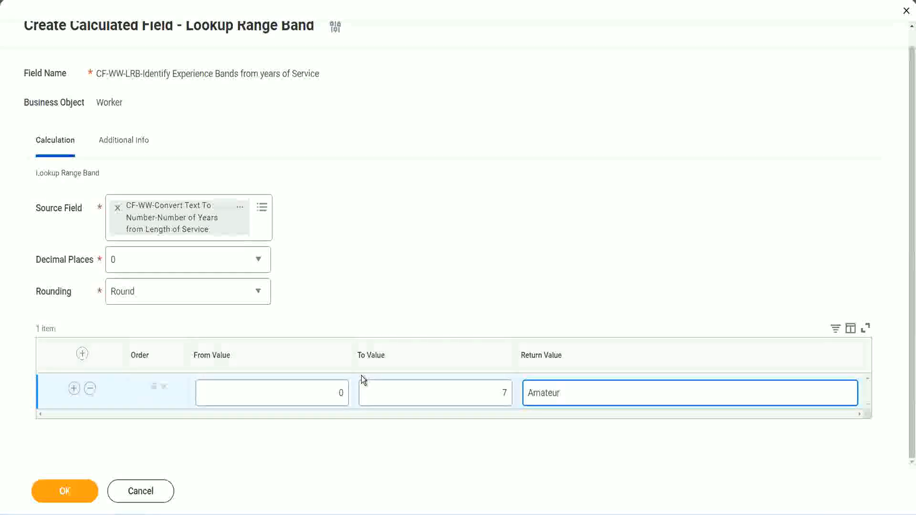
{"action": "left_click", "coordinate": [317, 403]}
{"action": "left_click", "coordinate": [504, 391]}
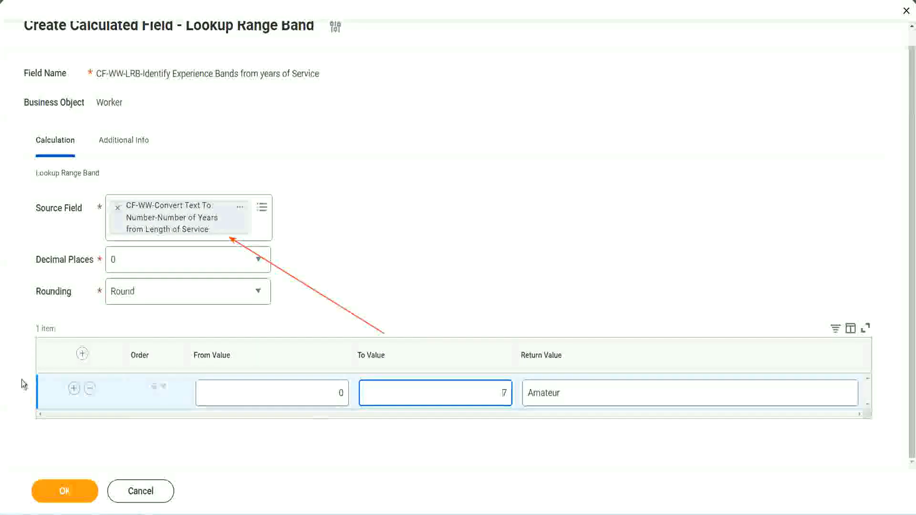
Add a second range band row from 8 to 15 with the return value Experienced.
{"action": "left_click", "coordinate": [73, 389]}
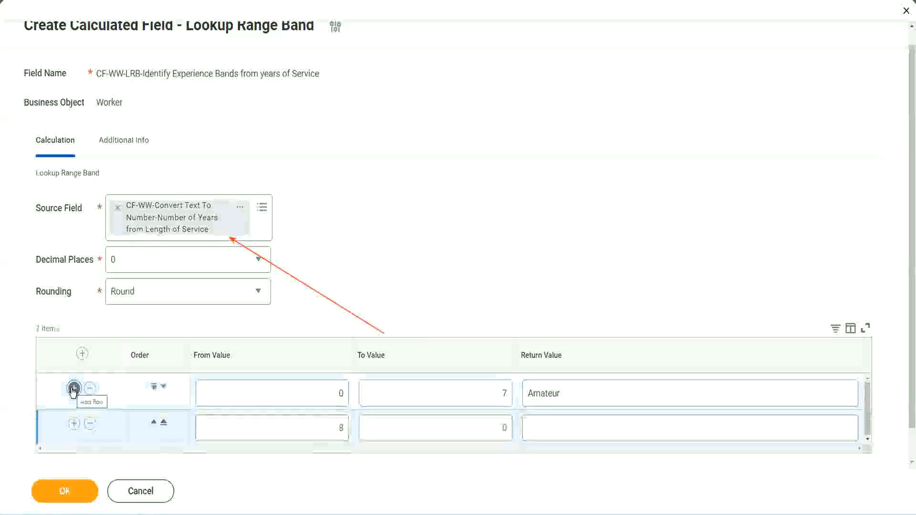
{"action": "left_click", "coordinate": [341, 428]}
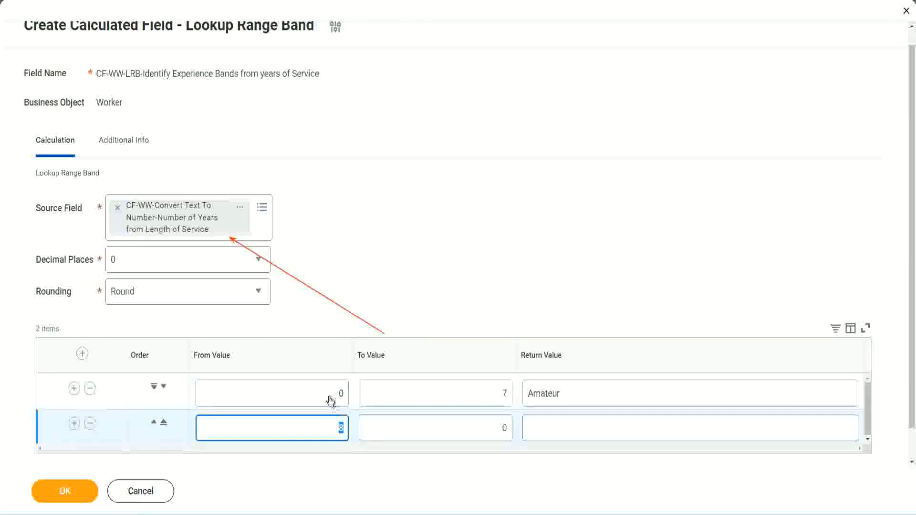
{"action": "left_click", "coordinate": [501, 392]}
{"action": "left_click", "coordinate": [502, 392]}
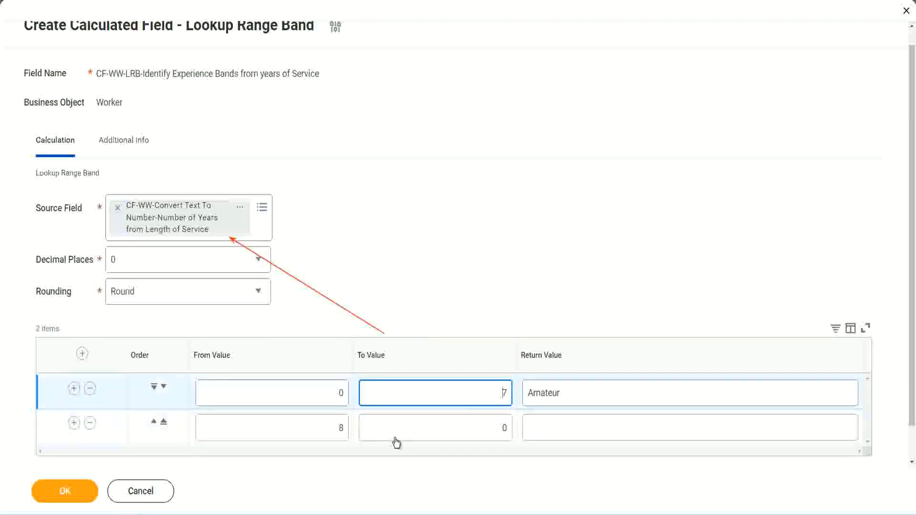
{"action": "left_click", "coordinate": [325, 428]}
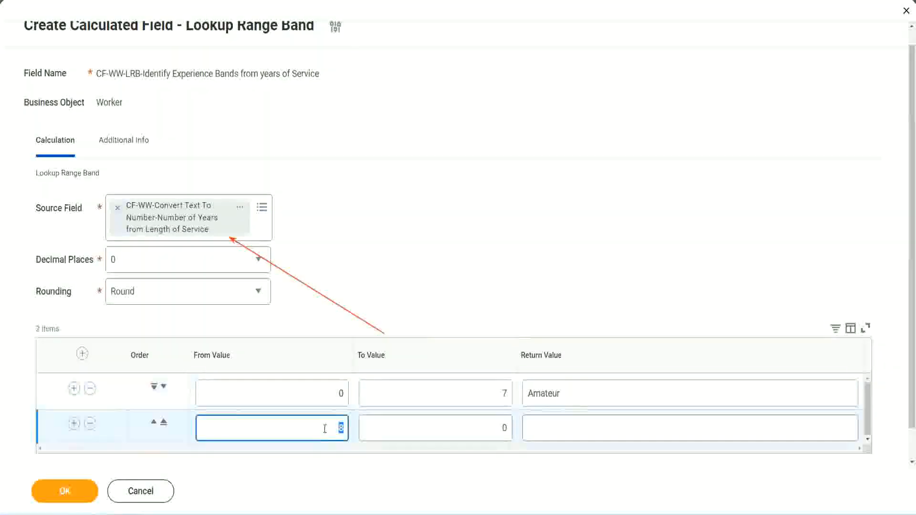
{"action": "left_click", "coordinate": [323, 428]}
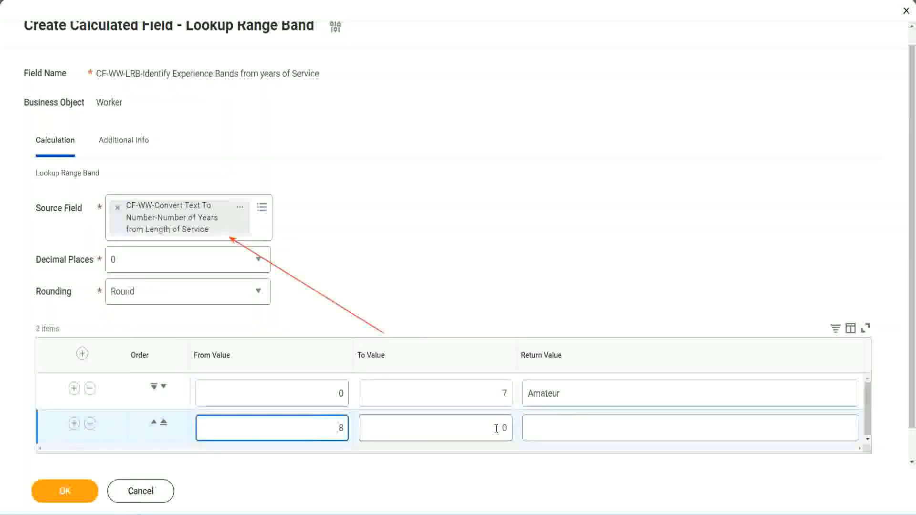
{"action": "left_click", "coordinate": [496, 428]}
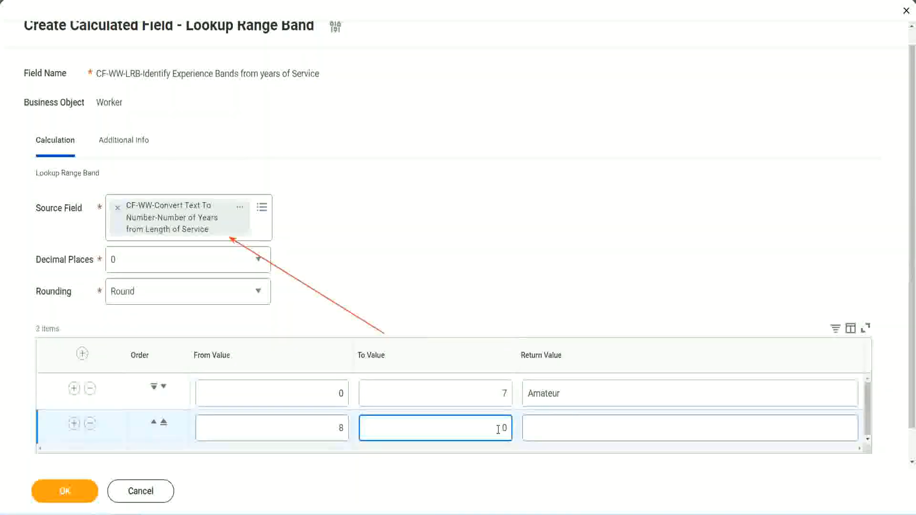
{"action": "key", "text": "BackSpace"}
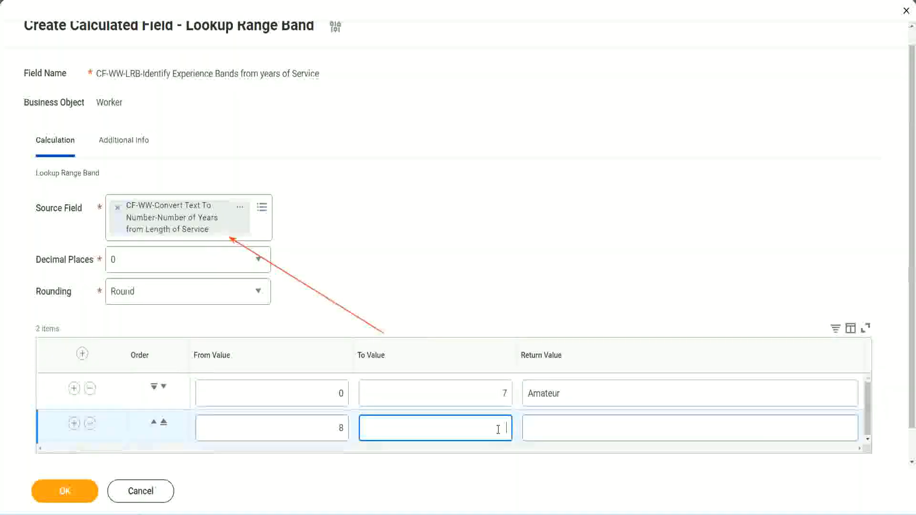
{"action": "type", "text": "15"}
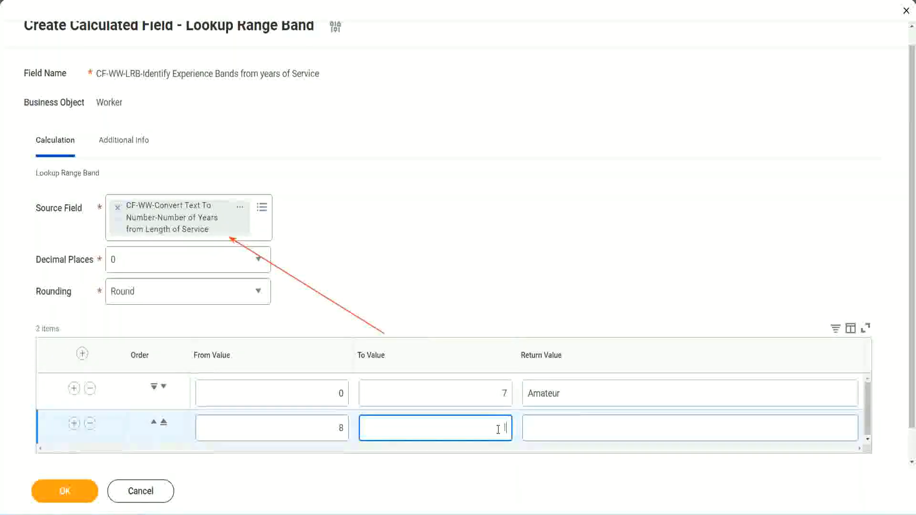
{"action": "left_click", "coordinate": [564, 425]}
{"action": "type", "text": "Ex"}
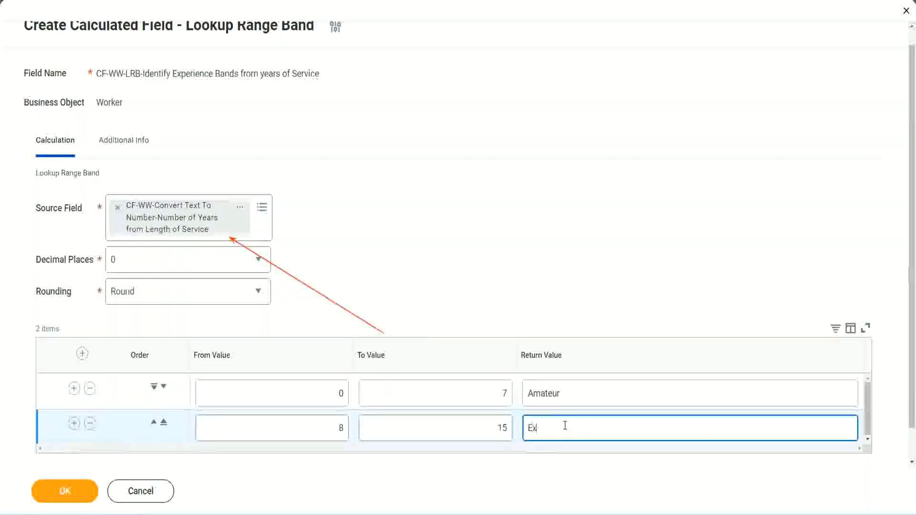
{"action": "type", "text": "perienced"}
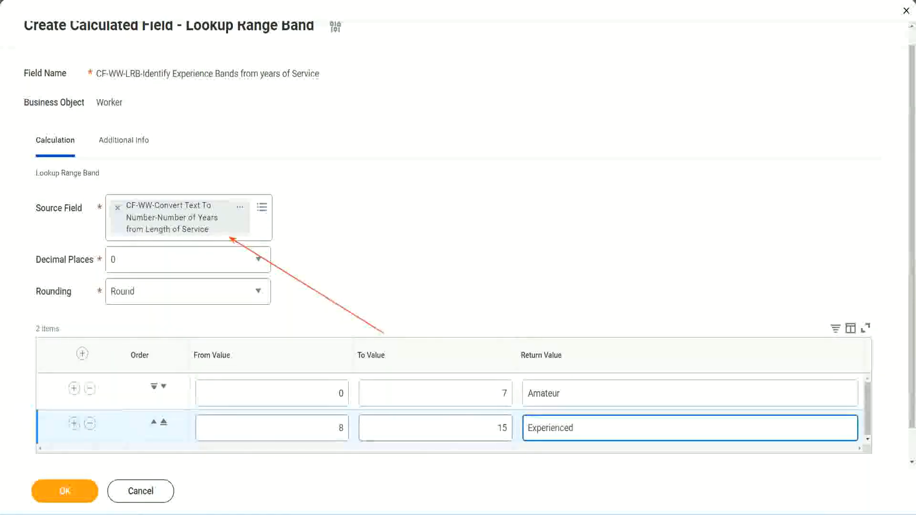
Add a third range band row from 16 to 30 with the return value Senior.
{"action": "left_click", "coordinate": [74, 423]}
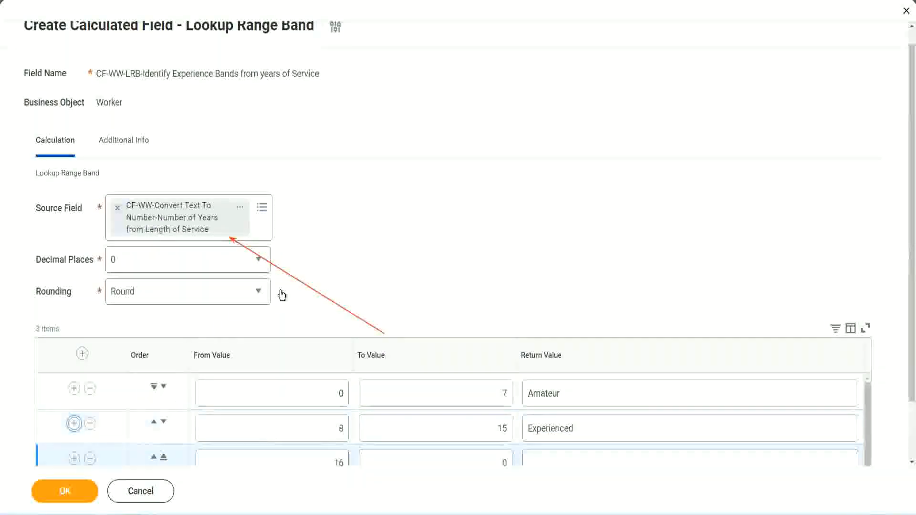
{"action": "scroll", "coordinate": [287, 295], "scroll_direction": "down", "scroll_amount": 2}
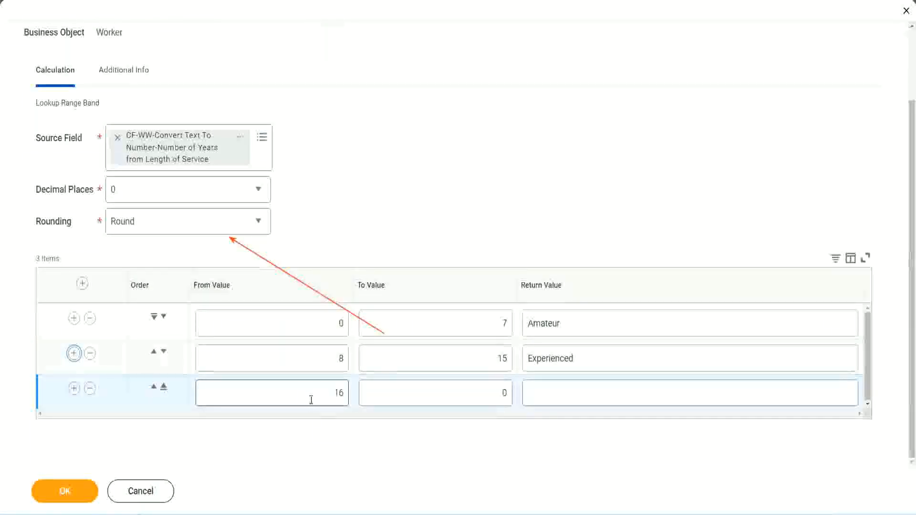
{"action": "left_click", "coordinate": [458, 393]}
{"action": "left_click", "coordinate": [488, 392]}
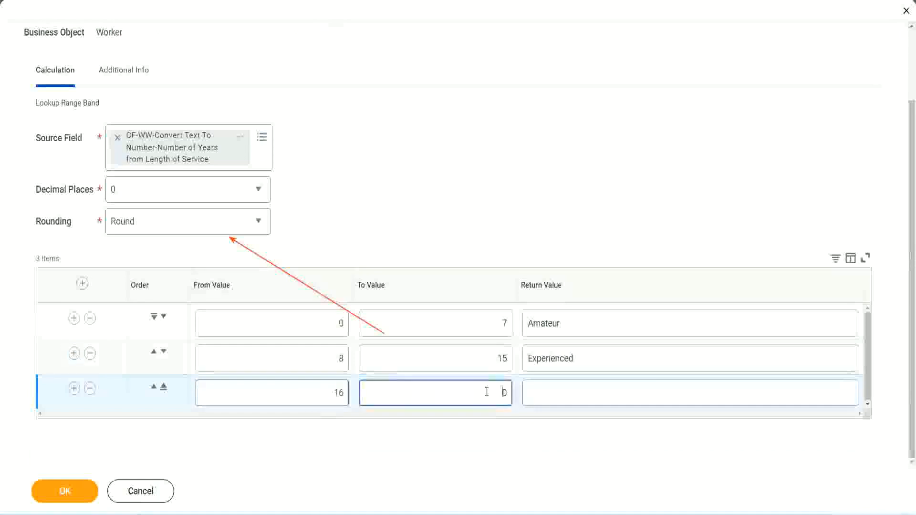
{"action": "type", "text": "3"}
{"action": "key", "text": "Tab"}
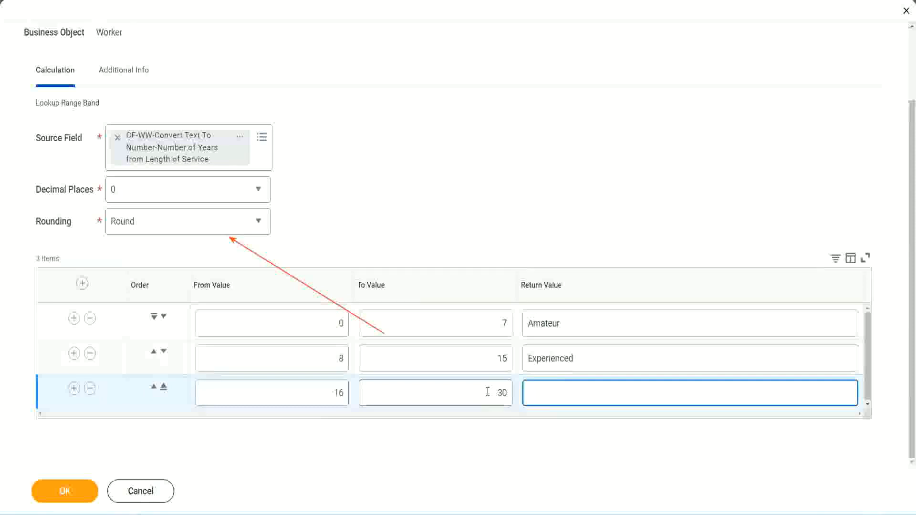
{"action": "type", "text": "Senior"}
Add a fourth range band row from 31 to 1000 with the return value Legend.
{"action": "left_click", "coordinate": [74, 388]}
{"action": "scroll", "coordinate": [173, 364], "scroll_direction": "down", "scroll_amount": 1}
{"action": "left_click", "coordinate": [301, 388]}
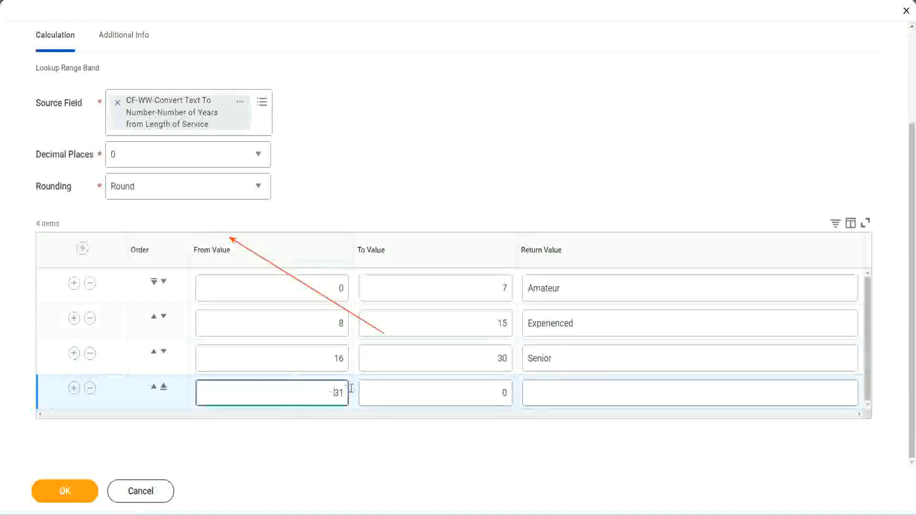
{"action": "double_click", "coordinate": [306, 387]}
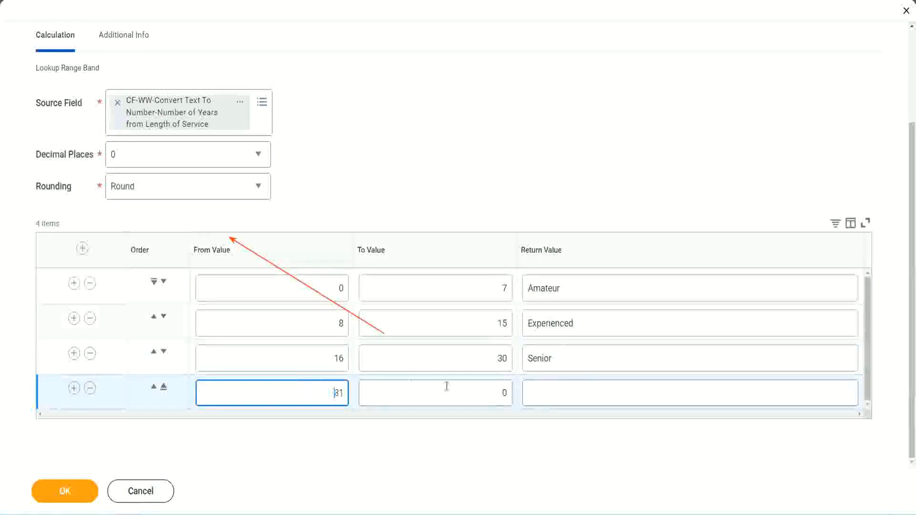
{"action": "left_click", "coordinate": [494, 393]}
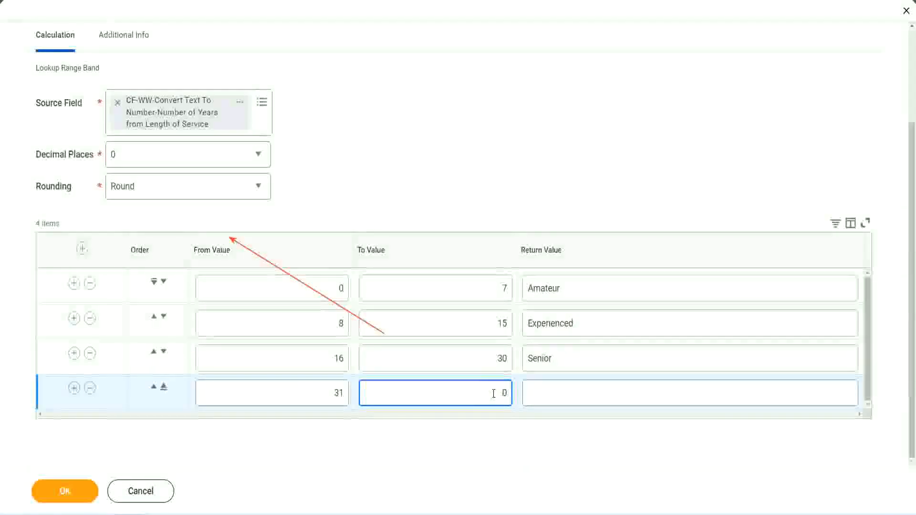
{"action": "type", "text": "1000"}
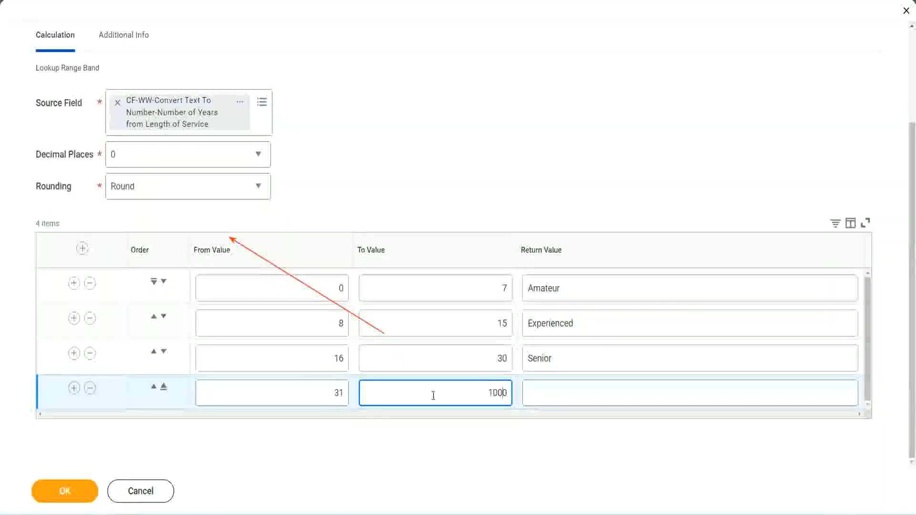
{"action": "double_click", "coordinate": [479, 388]}
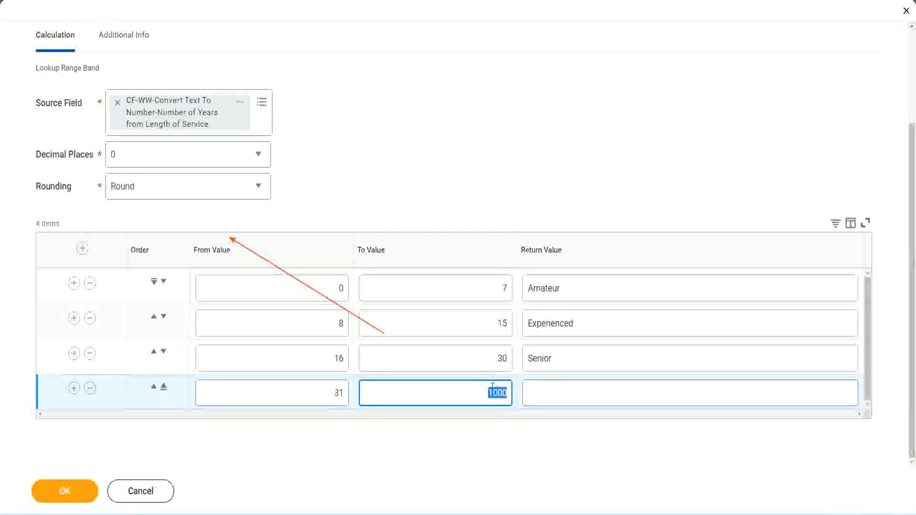
{"action": "left_click_drag", "start_coordinate": [484, 390], "coordinate": [514, 392]}
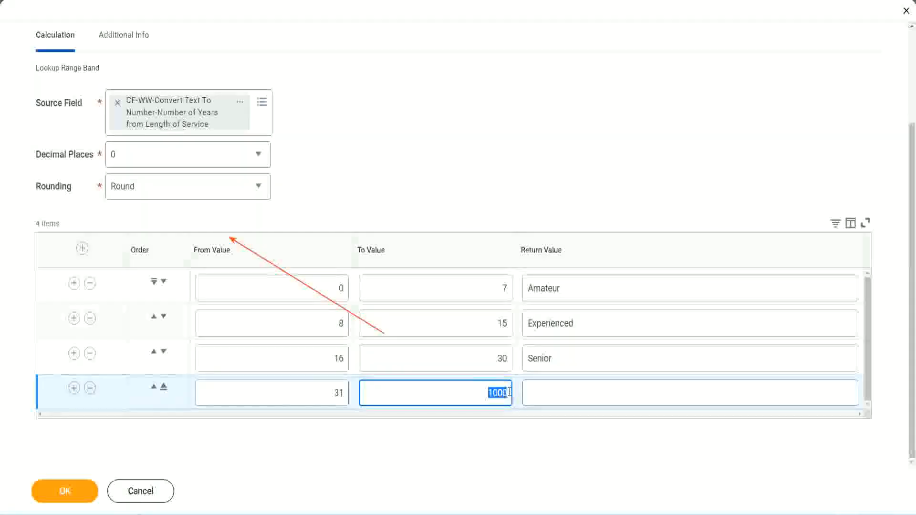
{"action": "left_click", "coordinate": [571, 393]}
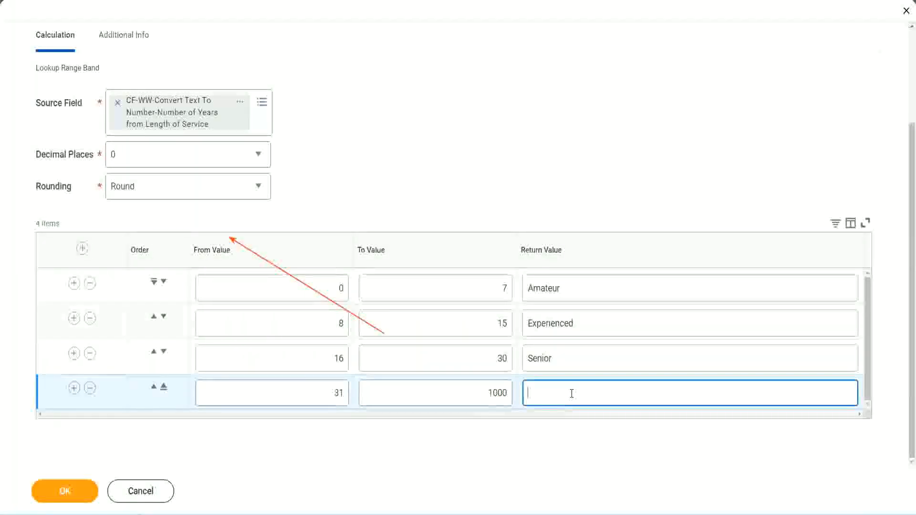
{"action": "type", "text": "Legend"}
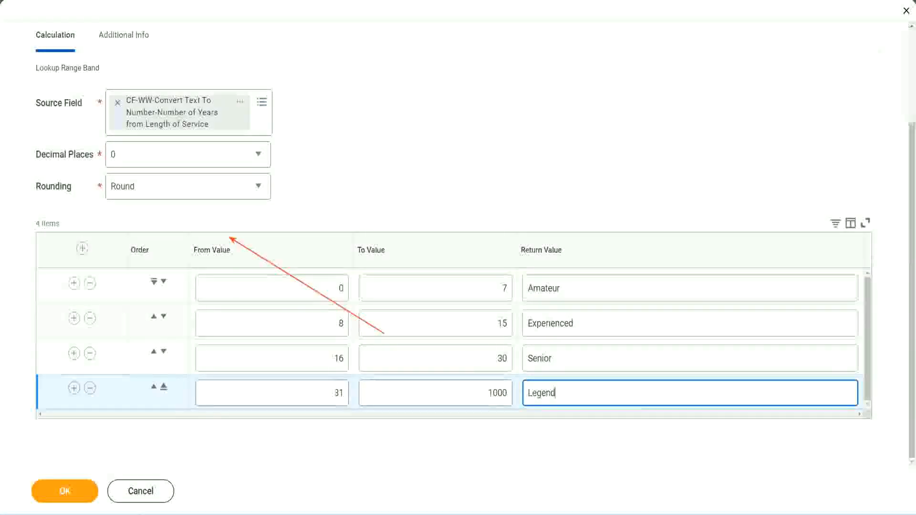
Review the from, to and return values of all the range bands in the table.
{"action": "left_click", "coordinate": [429, 163]}
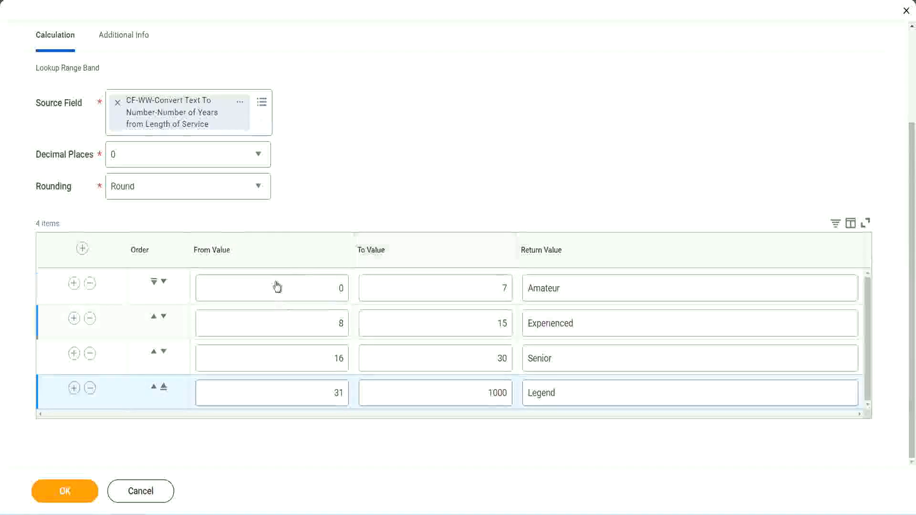
{"action": "left_click", "coordinate": [595, 288]}
{"action": "left_click", "coordinate": [592, 324]}
{"action": "left_click", "coordinate": [576, 365]}
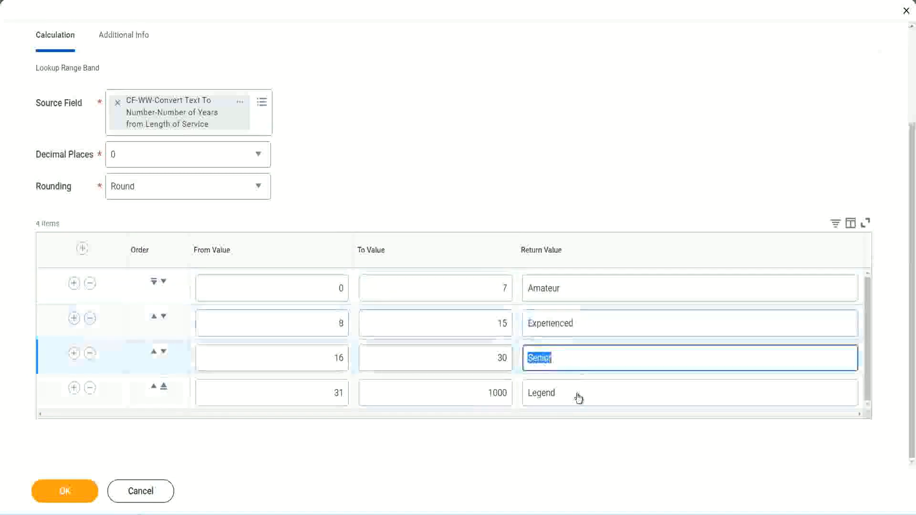
{"action": "left_click", "coordinate": [577, 393]}
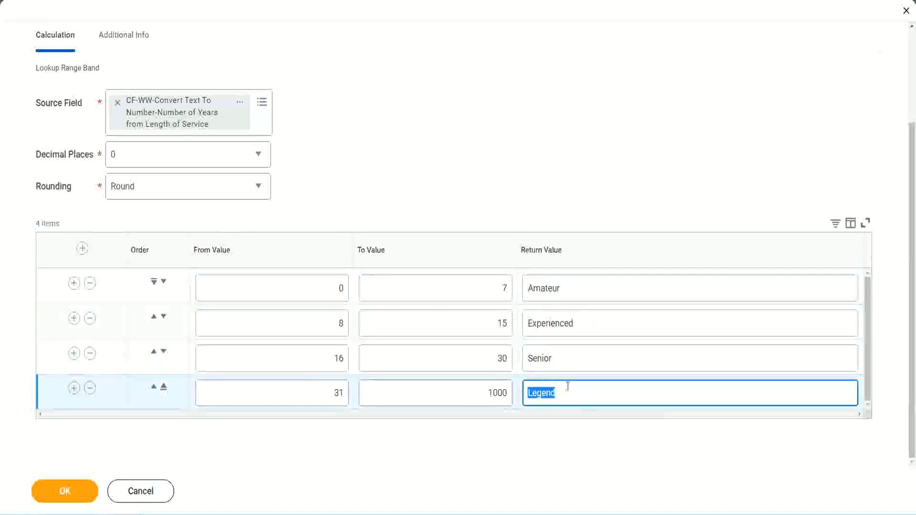
{"action": "left_click", "coordinate": [291, 292]}
{"action": "left_click", "coordinate": [468, 280]}
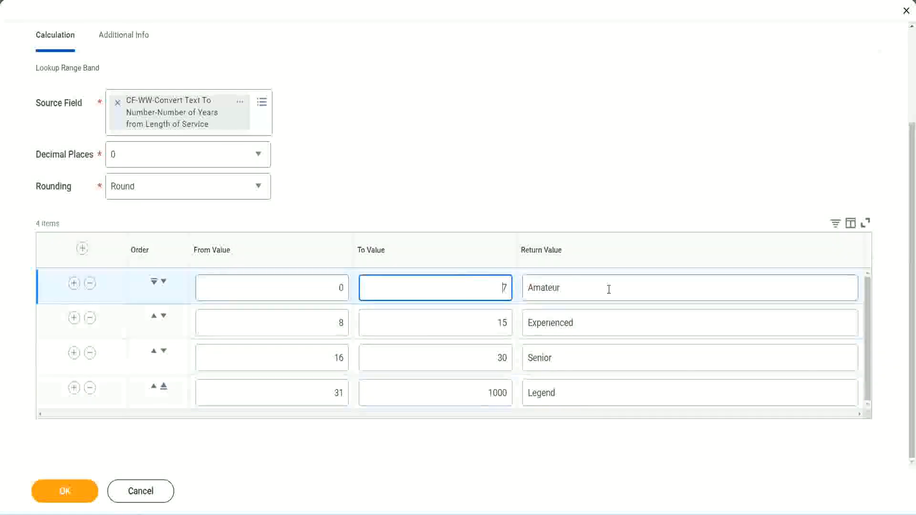
{"action": "left_click", "coordinate": [607, 288]}
{"action": "left_click", "coordinate": [593, 321]}
{"action": "left_click", "coordinate": [583, 365]}
{"action": "left_click", "coordinate": [576, 392]}
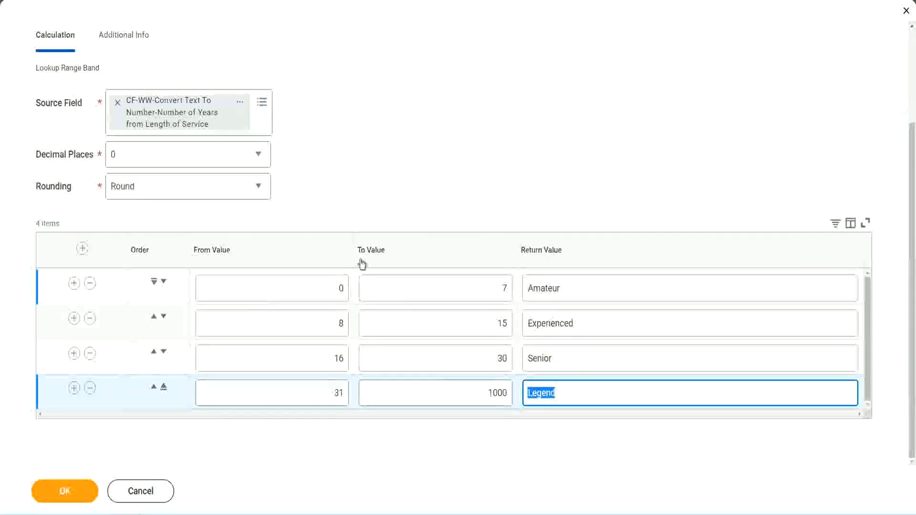
{"action": "left_click", "coordinate": [424, 200]}
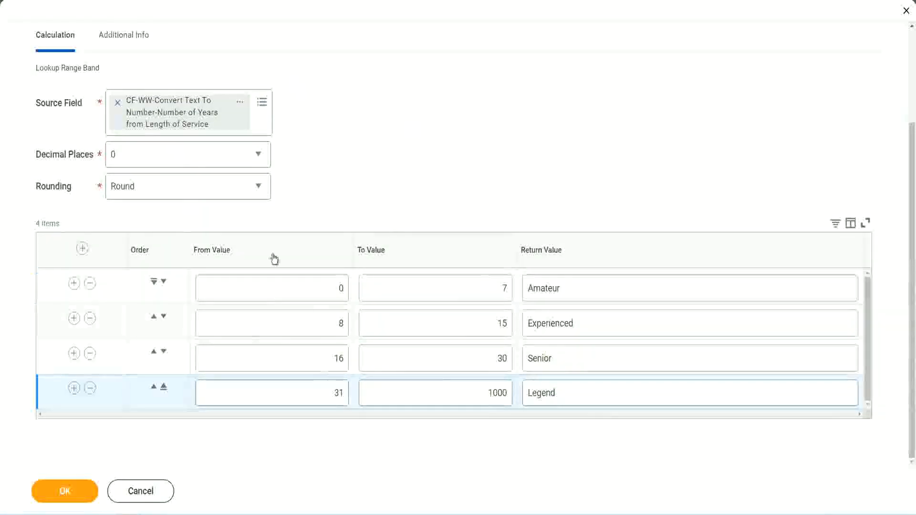
Save the Lookup Range Band calculated field and copy its name from the save confirmation.
{"action": "left_click", "coordinate": [63, 490]}
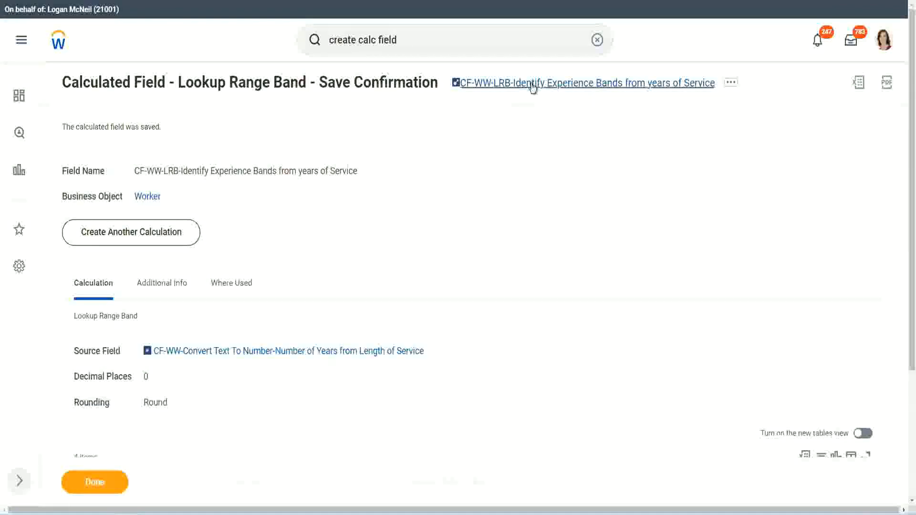
{"action": "right_click", "coordinate": [530, 91]}
{"action": "left_click", "coordinate": [542, 138]}
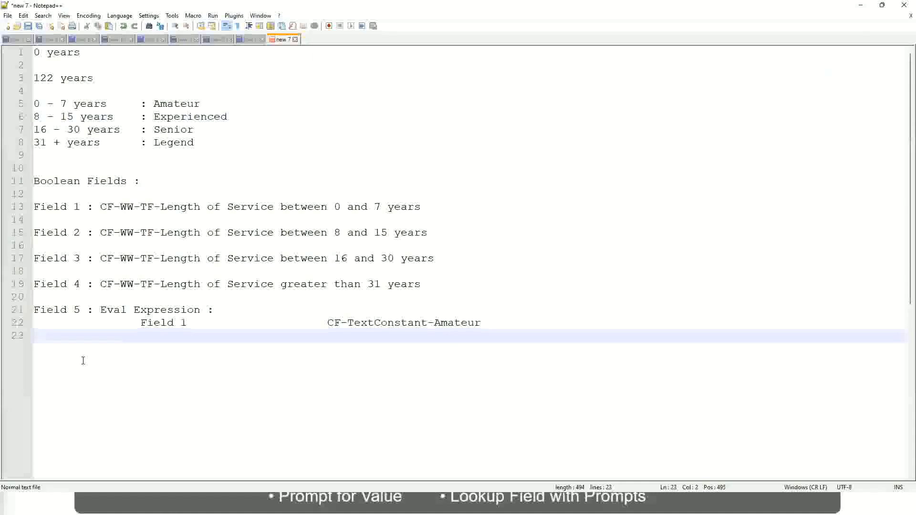
Add blank lines below the Eval Expression notes and write the amount 10,000 USD on a new line.
{"action": "key", "text": "Return"}
{"action": "key", "text": "Return"}
{"action": "key", "text": "Return"}
{"action": "key", "text": "BackSpace"}
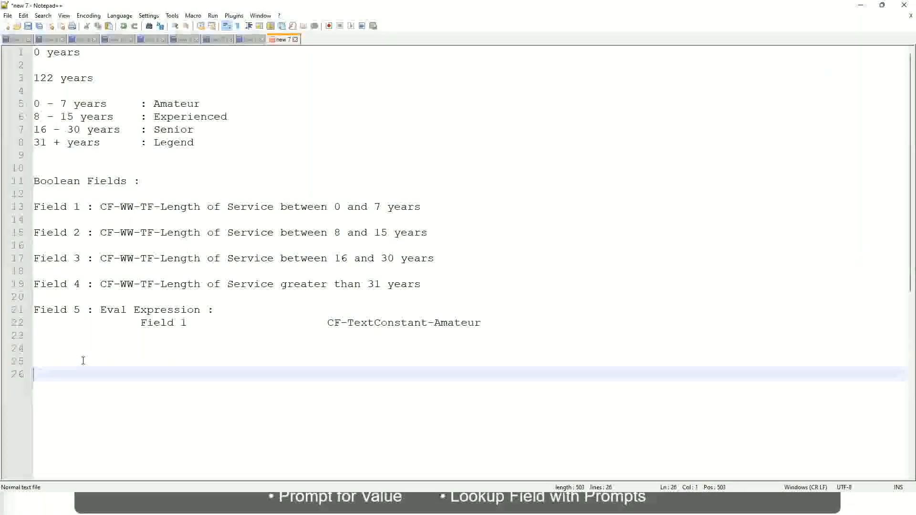
{"action": "type", "text": "10,000 USD"}
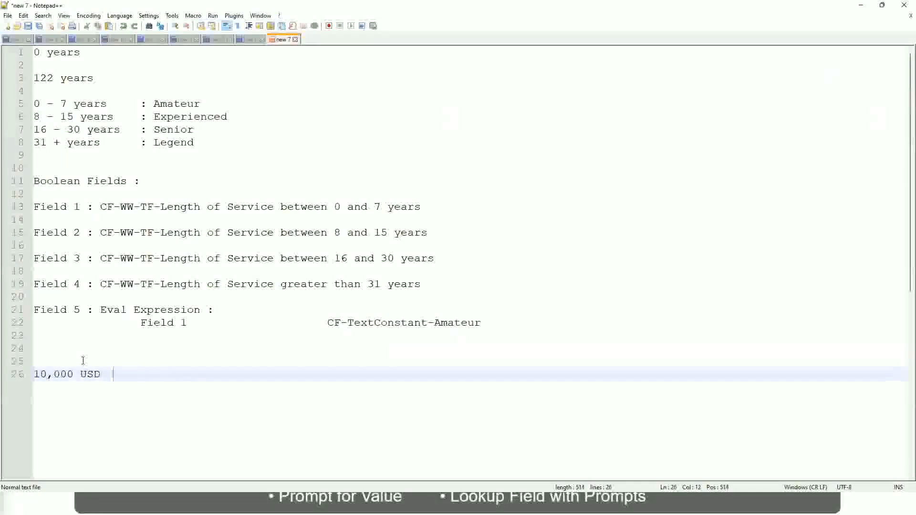
Write 1,000,000 USD further along the same line as 10,000 USD, separated by a wide gap.
{"action": "key", "text": "Tab"}
{"action": "key", "text": "Tab"}
{"action": "key", "text": "Tab"}
{"action": "key", "text": "Tab"}
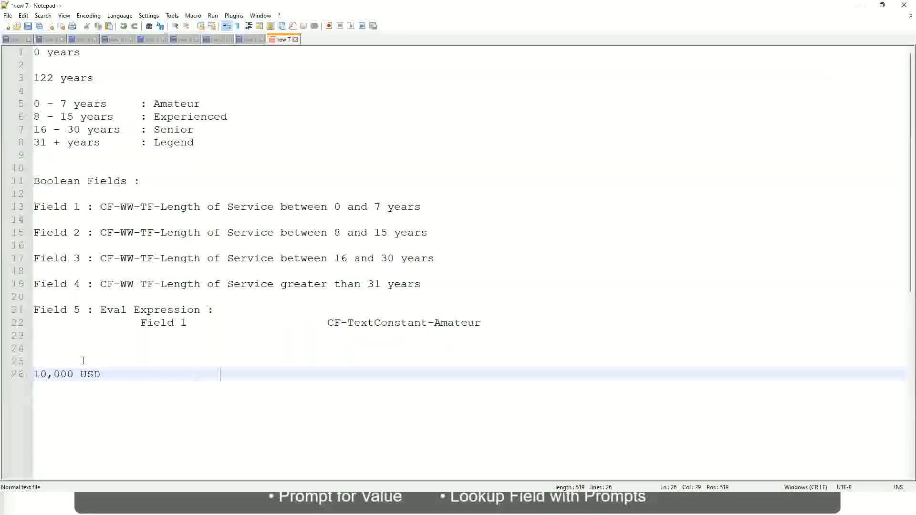
{"action": "type", "text": "1,00"}
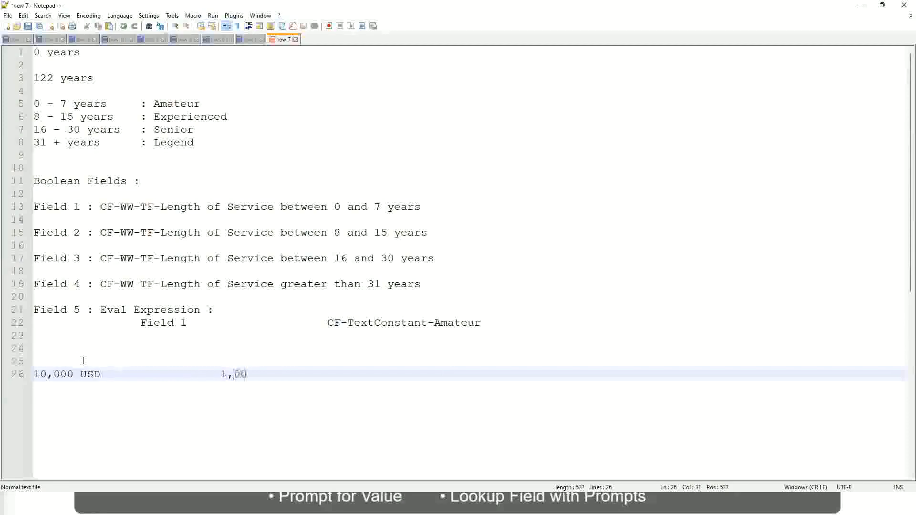
{"action": "type", "text": "0,000"}
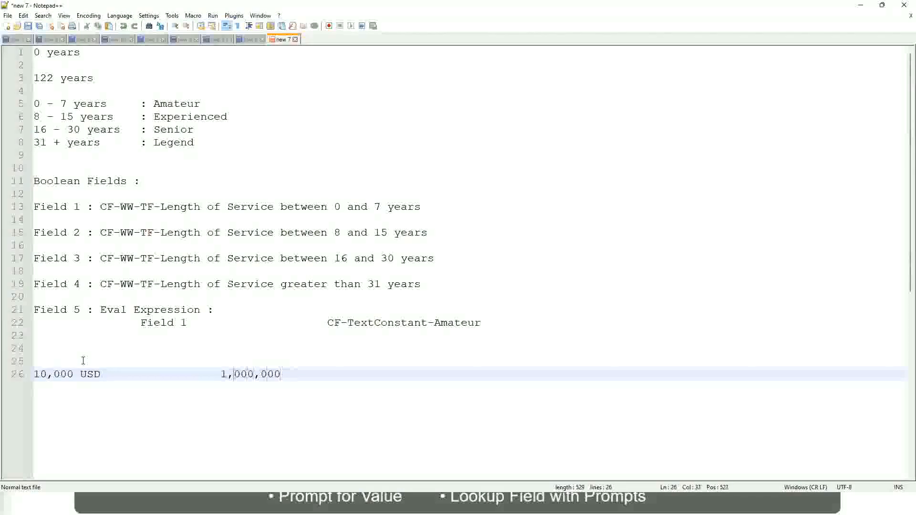
{"action": "key", "text": "Left"}
{"action": "key", "text": "Left"}
{"action": "key", "text": "Left"}
{"action": "key", "text": "End"}
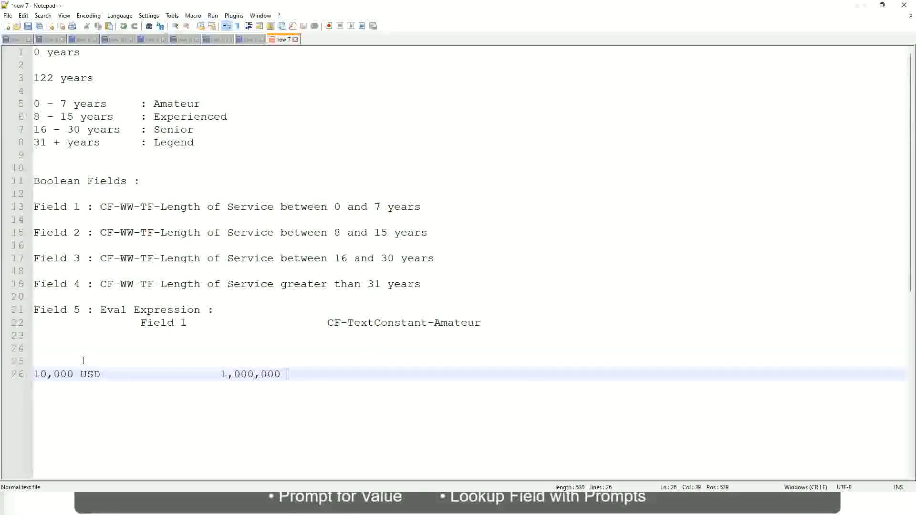
{"action": "type", "text": "USD"}
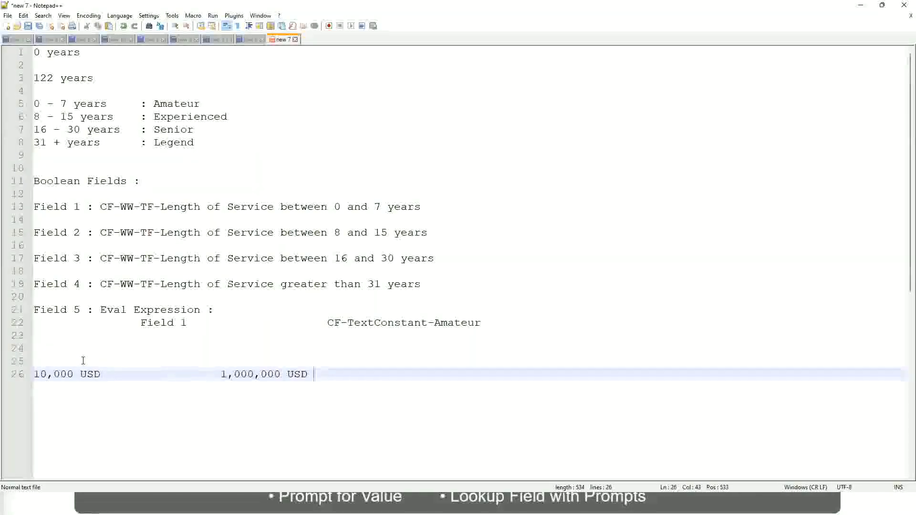
Leave a blank line below the USD amounts and note the band 10 - 50,000 as Low.
{"action": "key", "text": "Return"}
{"action": "key", "text": "Return"}
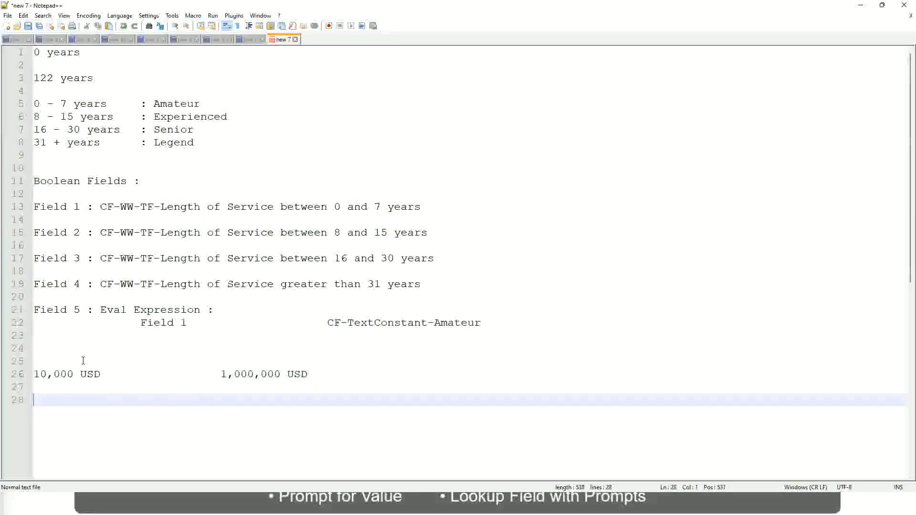
{"action": "type", "text": "10 - 50,000"}
{"action": "key", "text": "Tab"}
{"action": "key", "text": "Tab"}
{"action": "key", "text": "Tab"}
{"action": "key", "text": "Tab"}
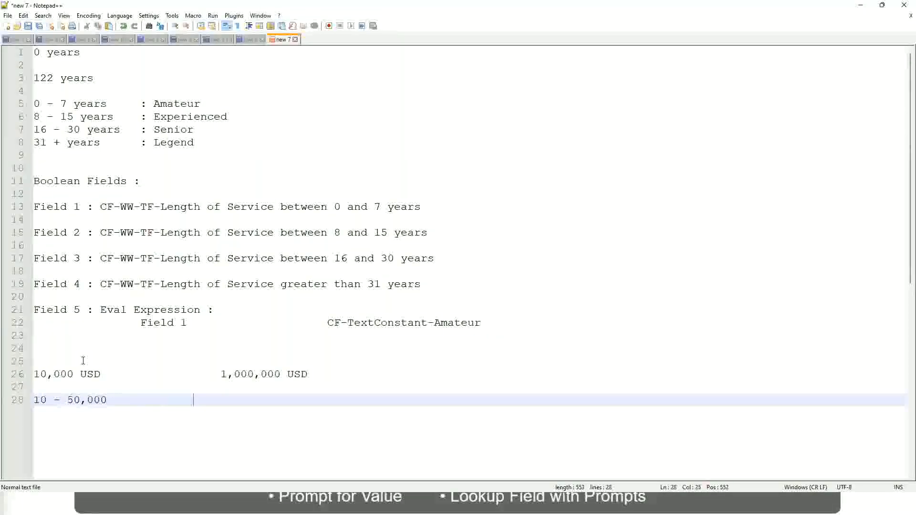
{"action": "type", "text": ": Low"}
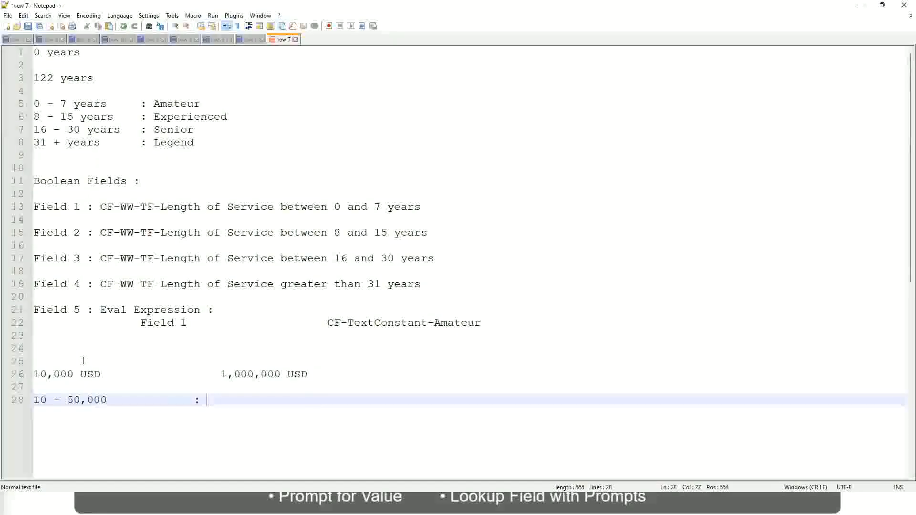
Note the band 50,001 - 150,000 as Medium directly under the Low band, with matching alignment.
{"action": "key", "text": "Return"}
{"action": "key", "text": "Return"}
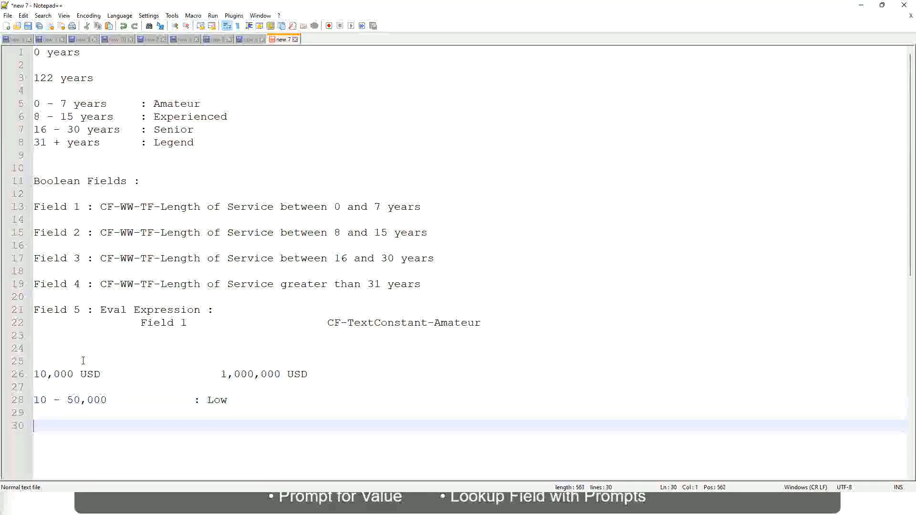
{"action": "key", "text": "Up"}
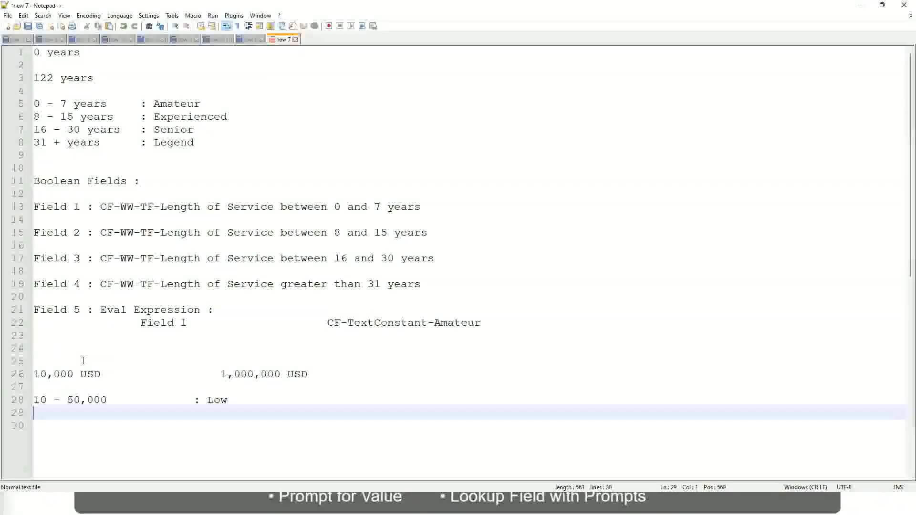
{"action": "type", "text": "50,001 "}
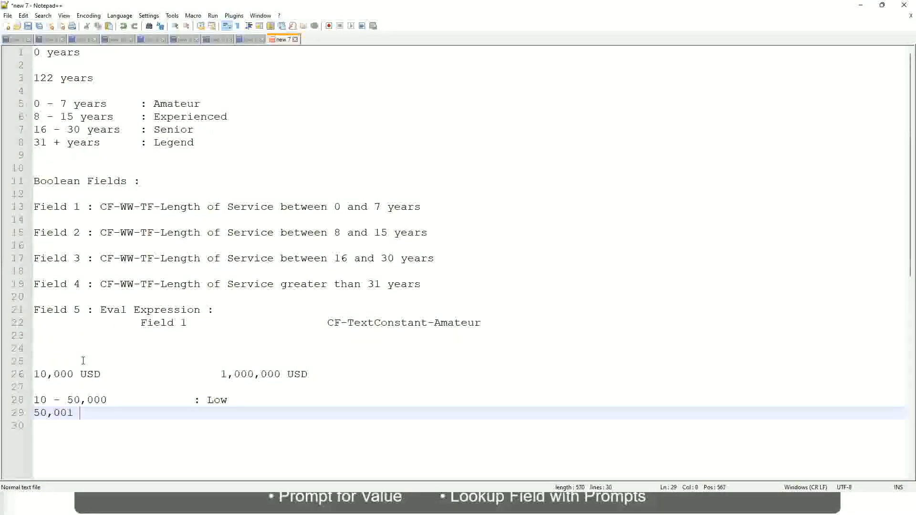
{"action": "type", "text": "- 1"}
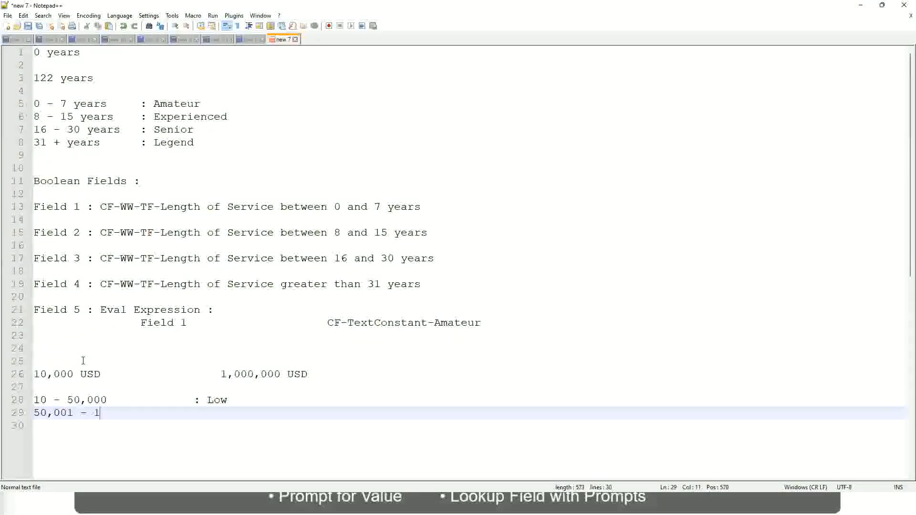
{"action": "type", "text": "50,000"}
{"action": "key", "text": "Tab"}
{"action": "key", "text": "Tab"}
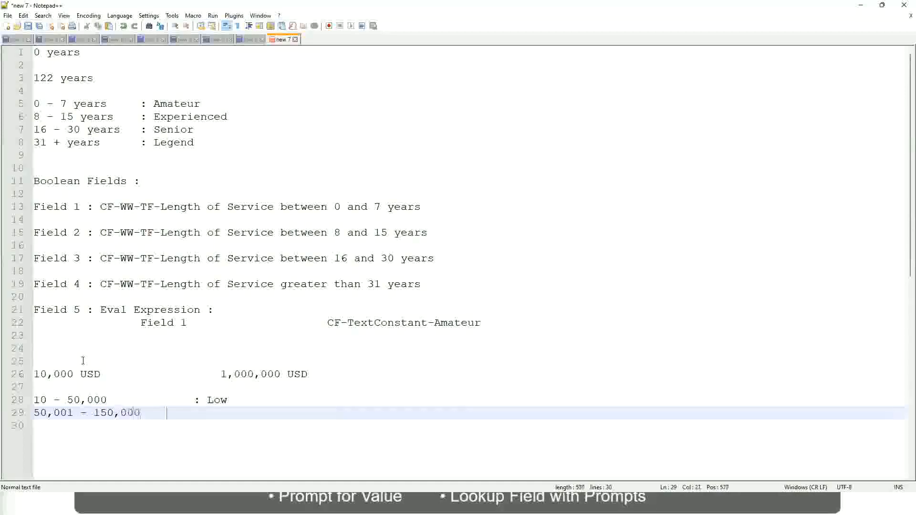
{"action": "type", "text": ": Med"}
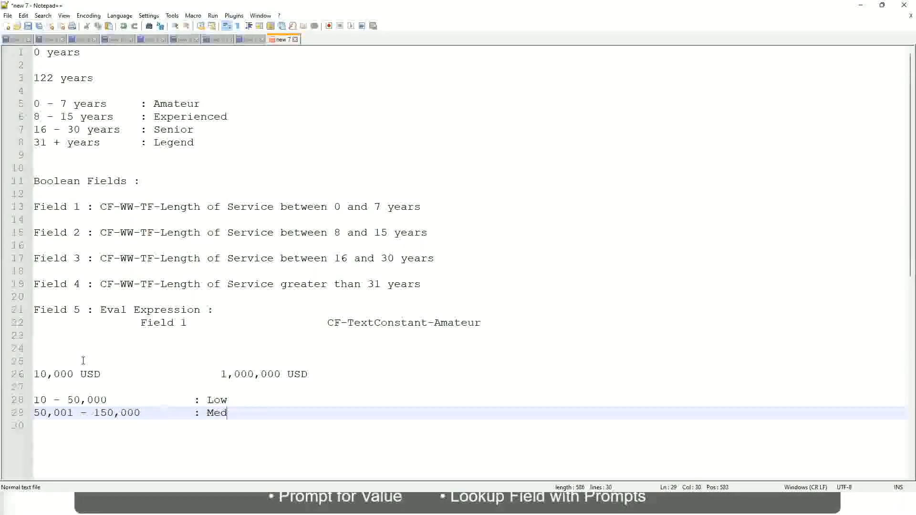
{"action": "type", "text": "ium"}
{"action": "key", "text": "Return"}
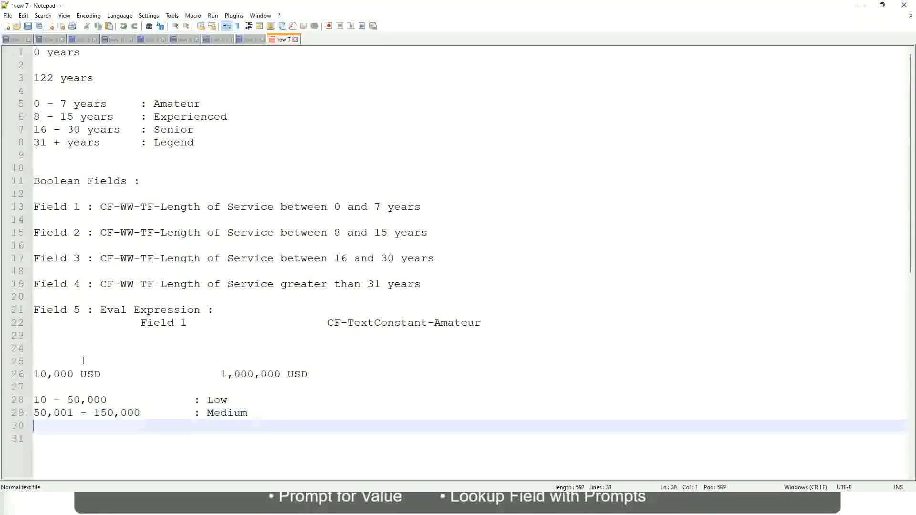
Note the band > 150,000 as High on the line under the Medium band.
{"action": "type", "text": "> 1"}
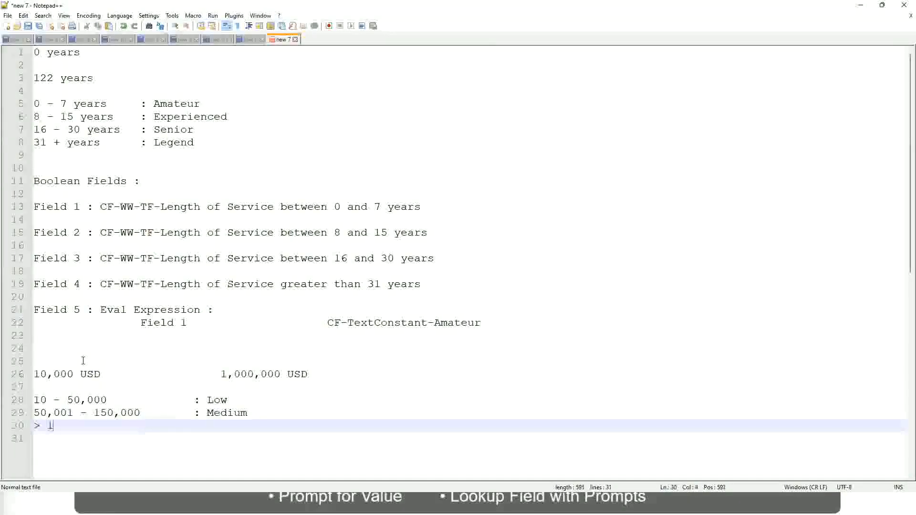
{"action": "type", "text": "50,000"}
{"action": "key", "text": "Tab"}
{"action": "key", "text": "Tab"}
{"action": "key", "text": "Tab"}
{"action": "key", "text": "Tab"}
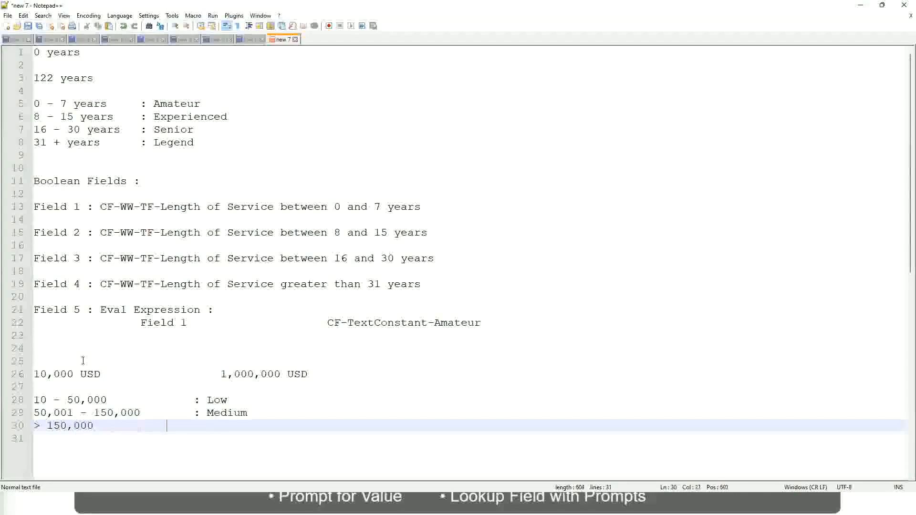
{"action": "type", "text": ": High"}
Examine the USD amounts line against the Low, Medium and High bands noted beneath it.
{"action": "left_click", "coordinate": [29, 374]}
{"action": "left_click", "coordinate": [29, 373]}
{"action": "left_click", "coordinate": [41, 374]}
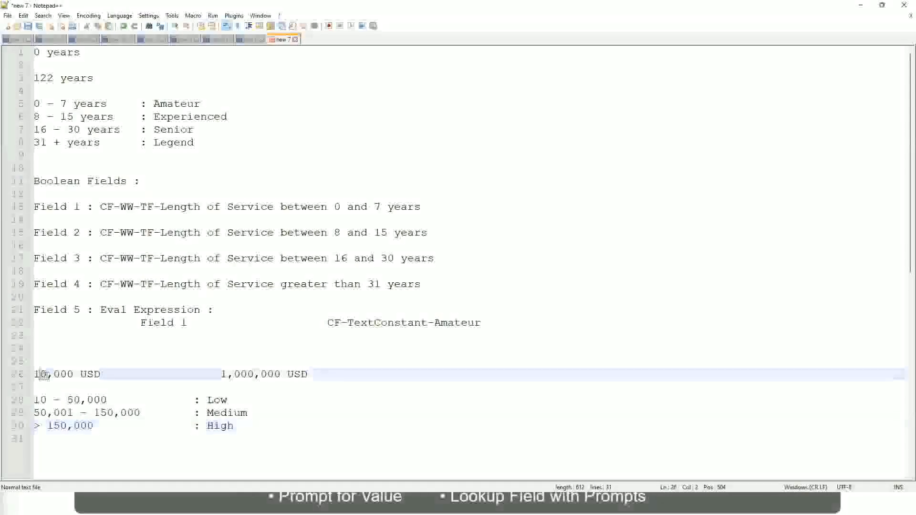
{"action": "double_click", "coordinate": [273, 375]}
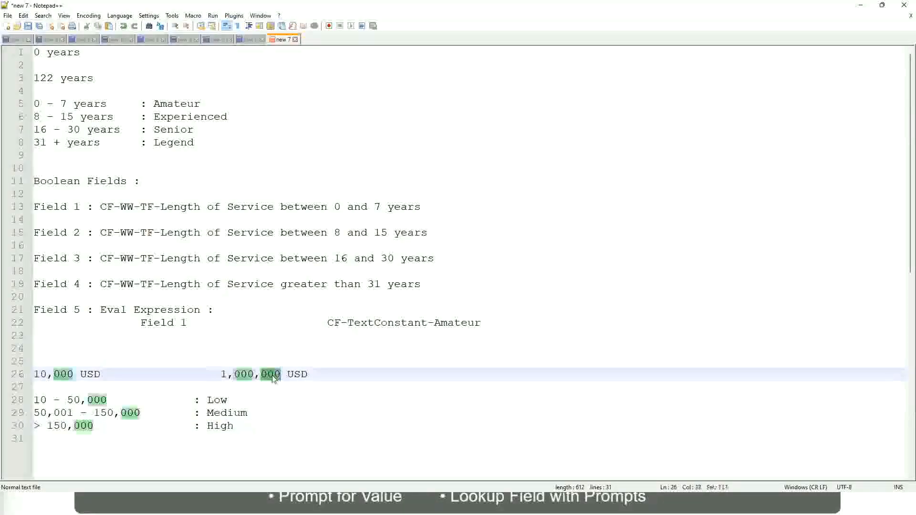
{"action": "left_click", "coordinate": [166, 413]}
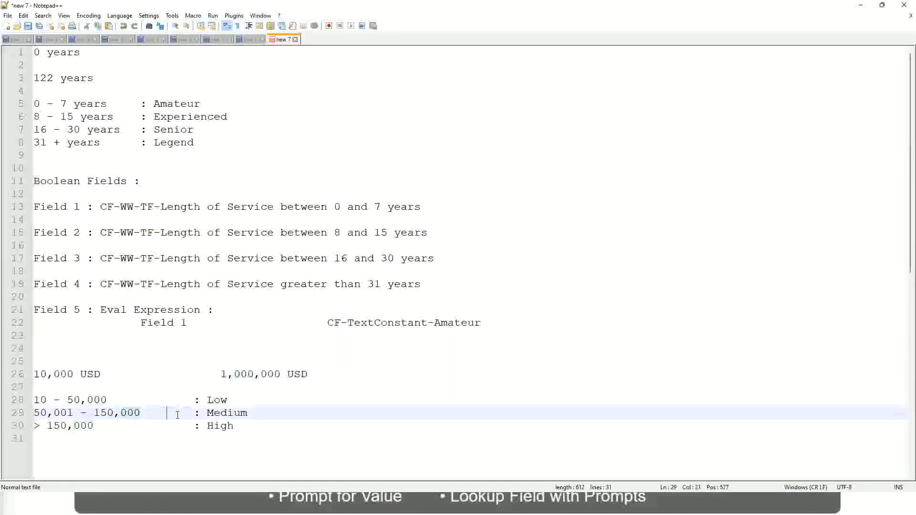
{"action": "left_click", "coordinate": [29, 373]}
{"action": "left_click", "coordinate": [282, 375]}
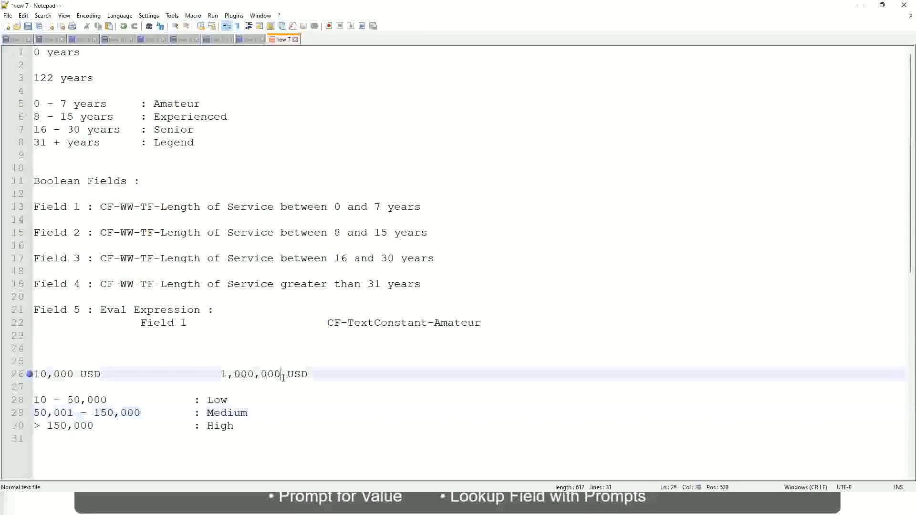
{"action": "left_click", "coordinate": [221, 402]}
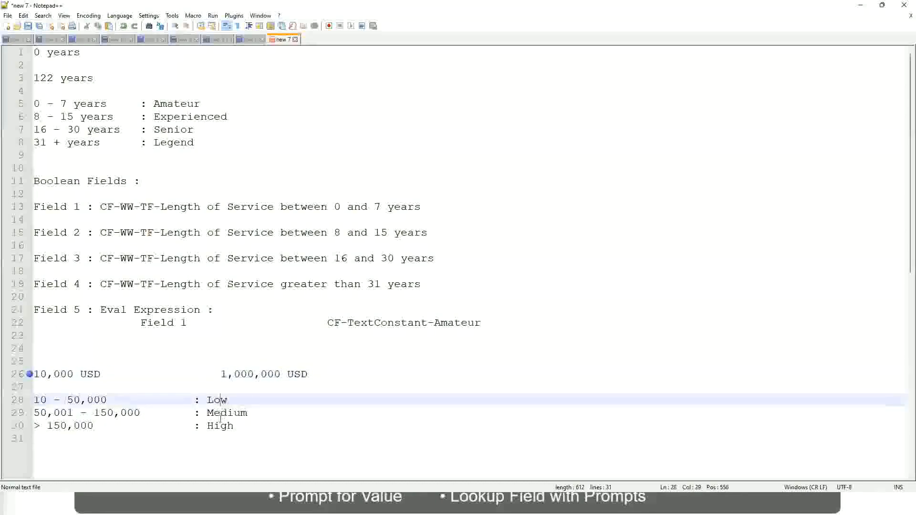
{"action": "left_click", "coordinate": [221, 429]}
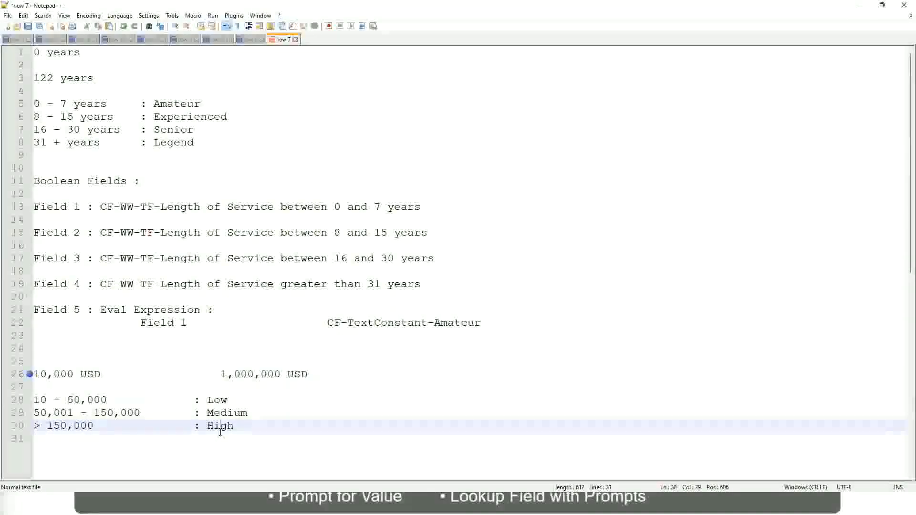
{"action": "left_click", "coordinate": [117, 386]}
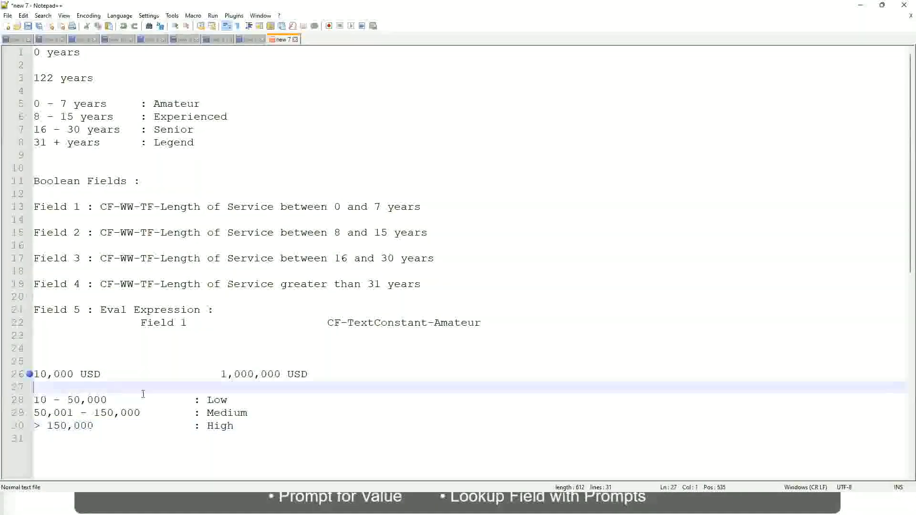
{"action": "left_click", "coordinate": [235, 426]}
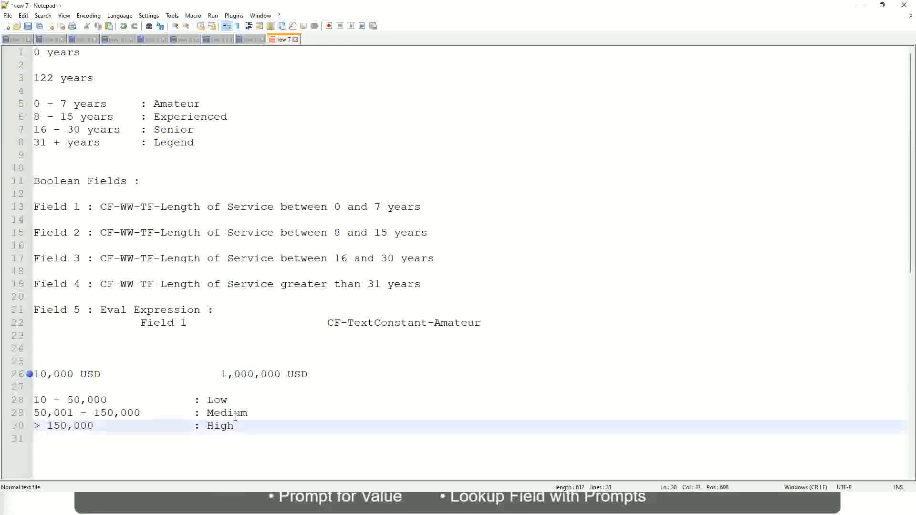